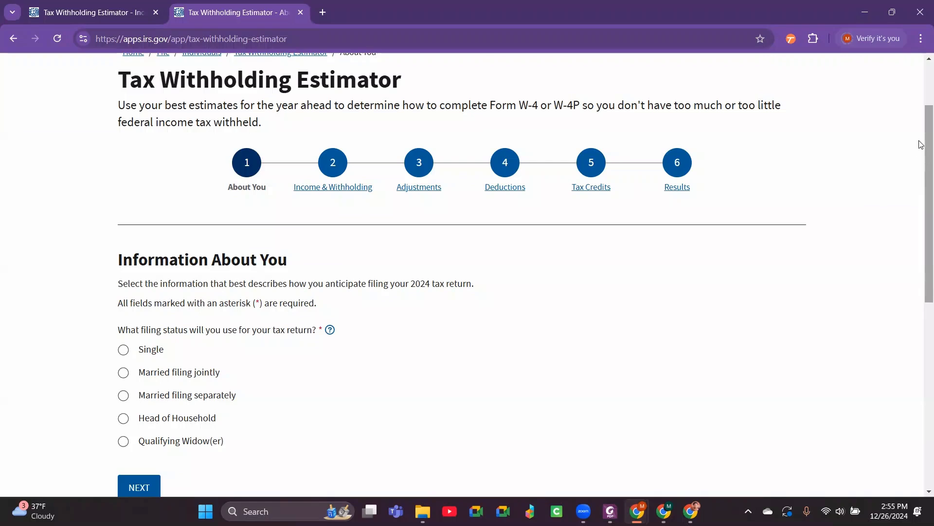
# Set the filing status to Single, answer Yes to having a job with withholding, and continue to Income & Withholding
pyautogui.moveTo(928, 149); pyautogui.dragTo(927, 200)
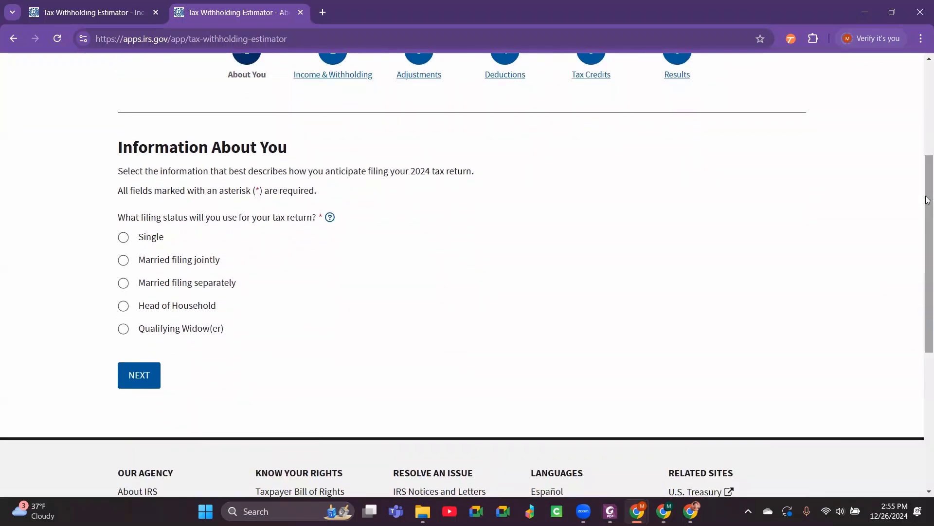
pyautogui.click(124, 237)
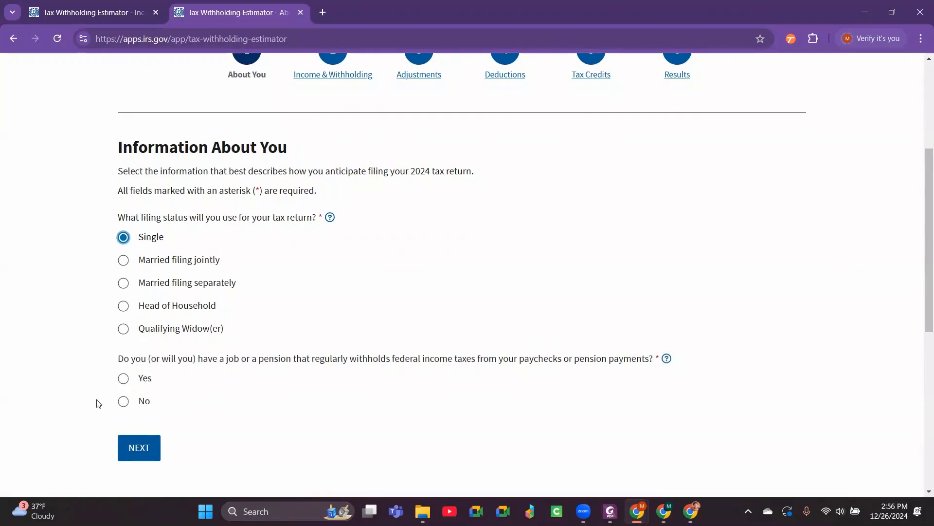
pyautogui.click(123, 378)
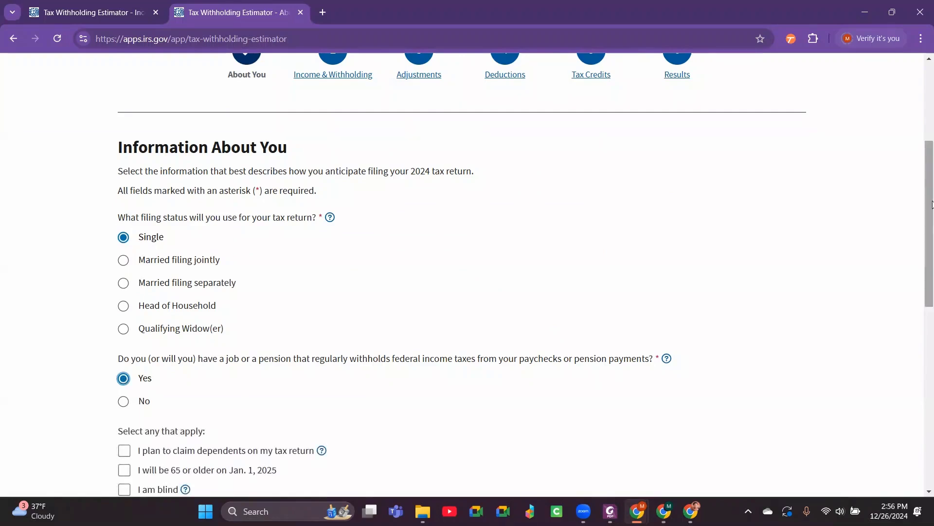
pyautogui.moveTo(932, 204); pyautogui.dragTo(932, 284)
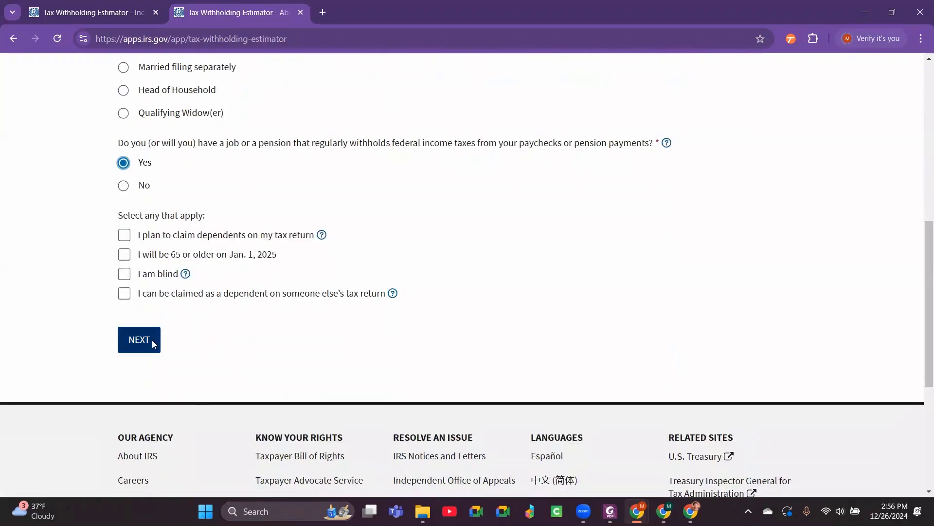
pyautogui.click(152, 344)
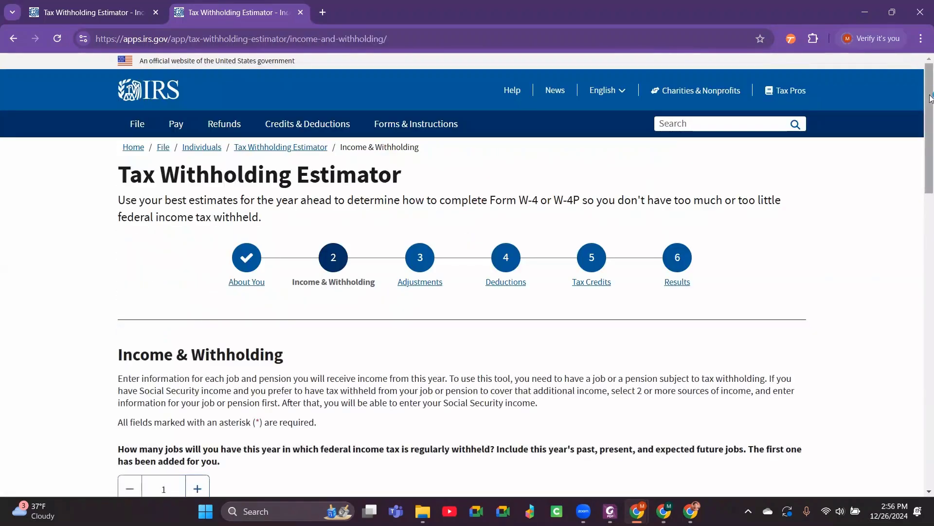
# Describe the first income source as a Salary earned all year (Jan. 1 to Dec. 31) and paid every two weeks
pyautogui.moveTo(931, 97); pyautogui.dragTo(922, 215)
pyautogui.click(150, 189)
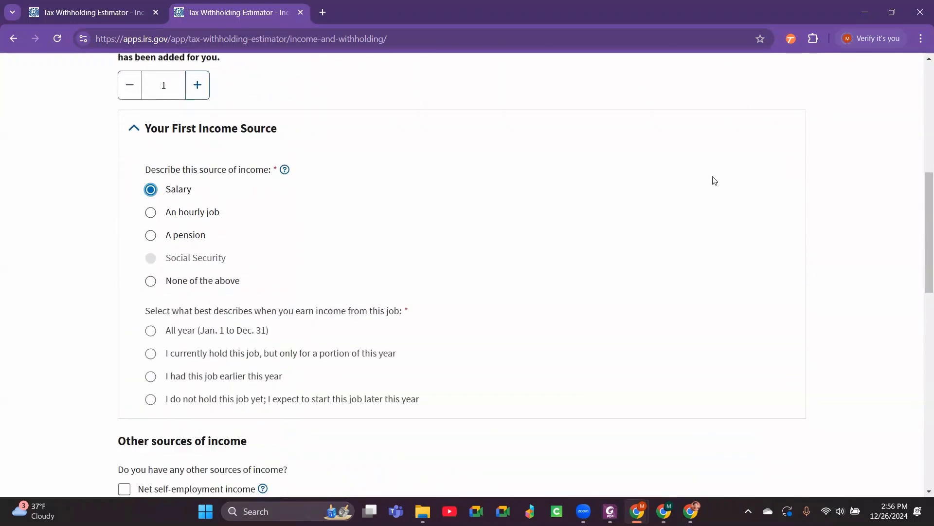
pyautogui.click(150, 330)
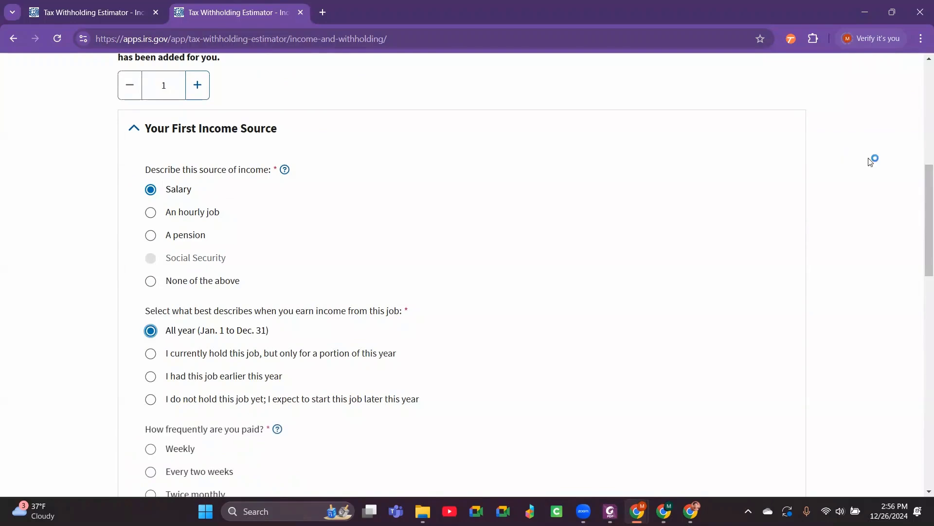
pyautogui.moveTo(929, 185); pyautogui.dragTo(930, 253)
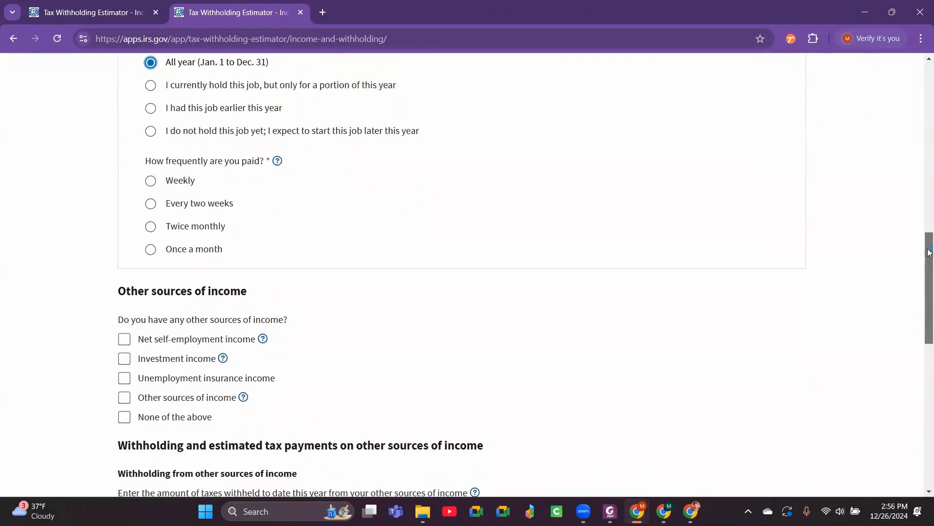
pyautogui.click(151, 205)
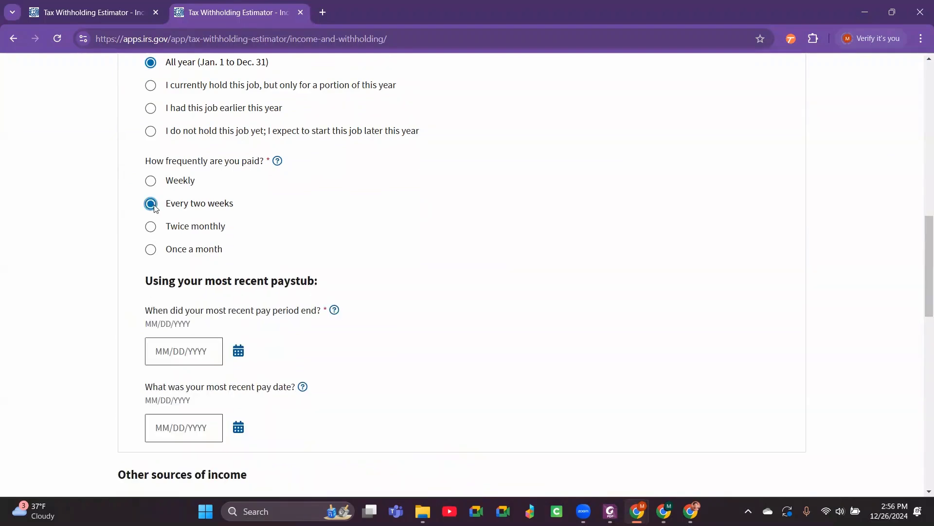
# Enter 12/15/2024 as the most recent pay period end and 12/20/2024 as the most recent pay date
pyautogui.click(169, 350)
pyautogui.write('12/15/2024')
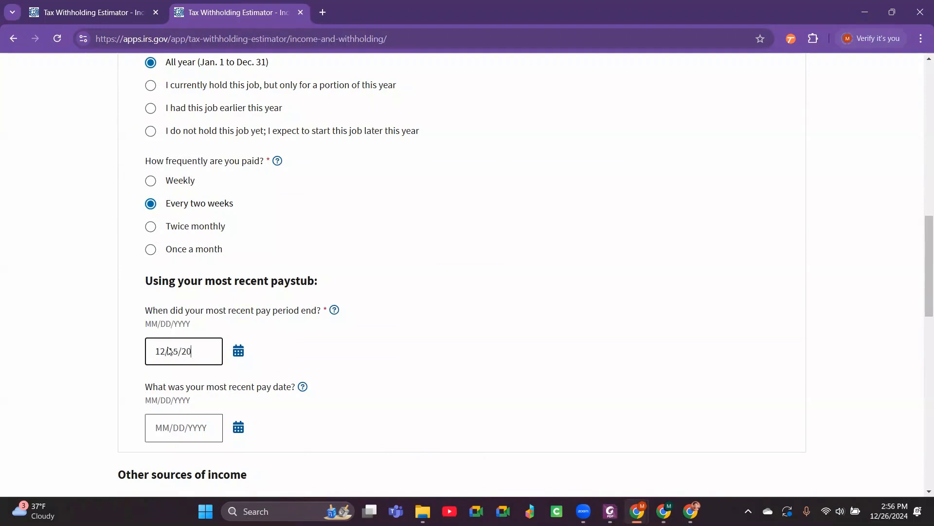
pyautogui.click(185, 428)
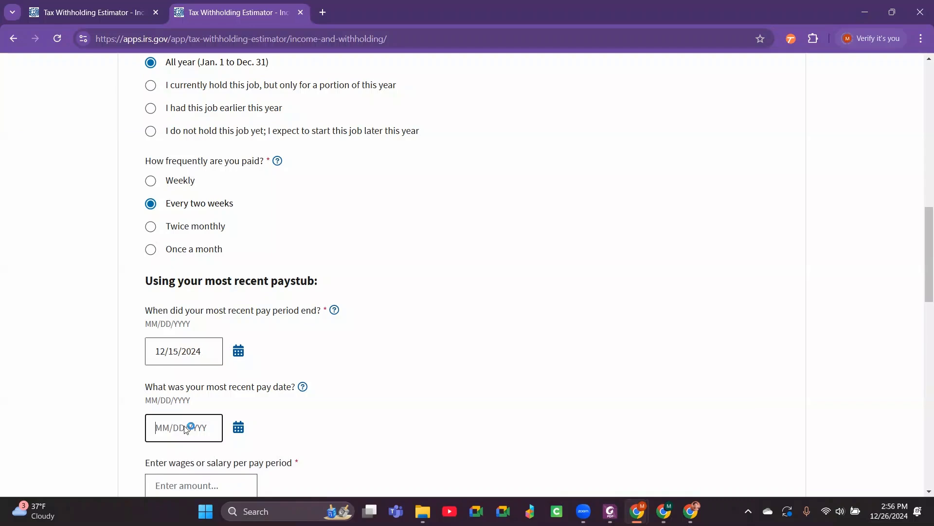
pyautogui.write('12/20/2024')
# Enter wages of $2,000 per pay period and $60,000 year-to-date, and confirm the calculated total income as correct
pyautogui.click(202, 487)
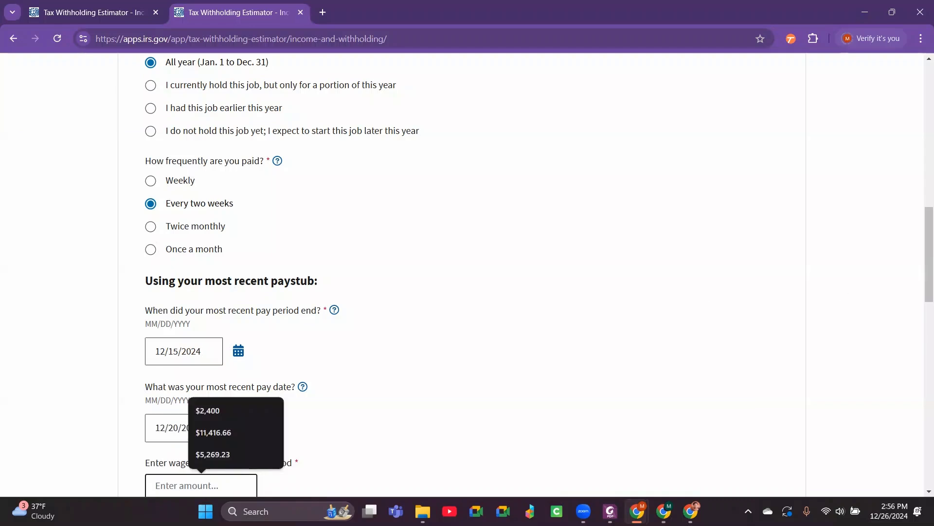
pyautogui.scroll(-5, 281, 263)
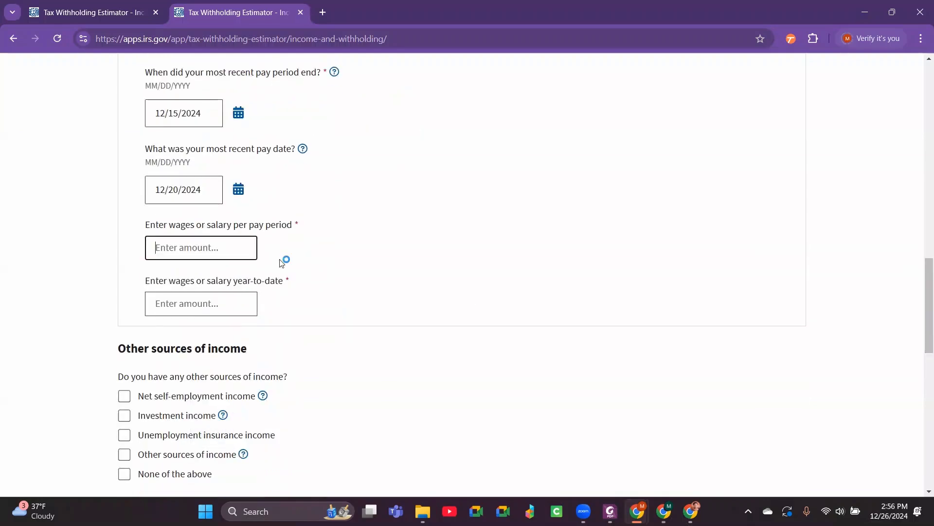
pyautogui.write('2000')
pyautogui.click(200, 299)
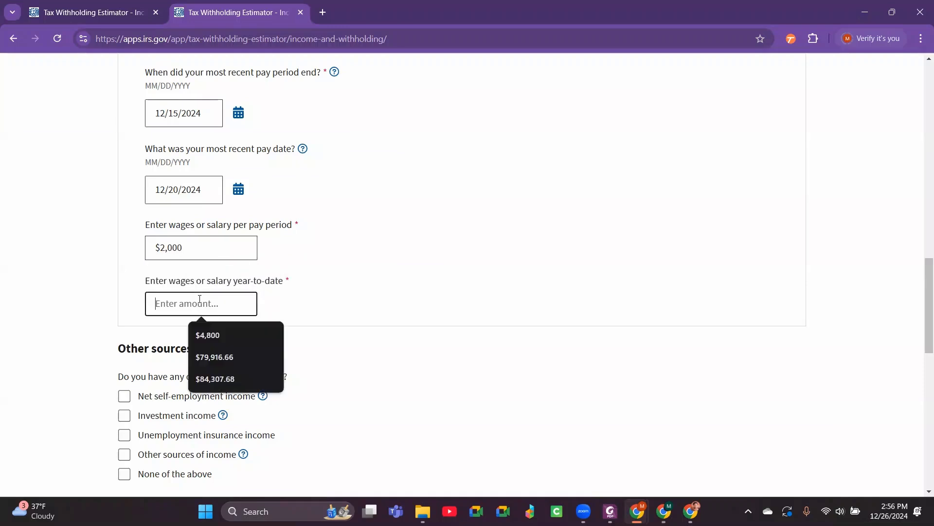
pyautogui.write('2')
pyautogui.press('BackSpace')
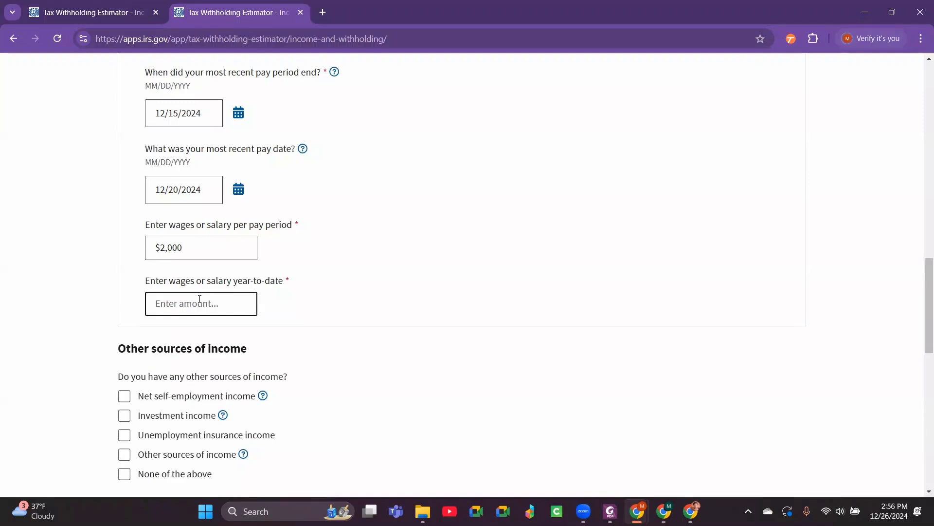
pyautogui.write('580000')
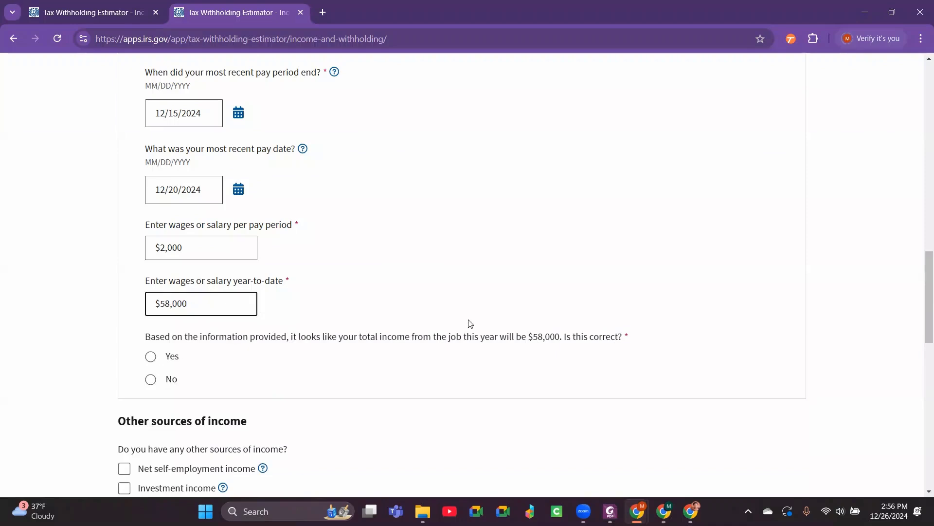
pyautogui.moveTo(199, 300); pyautogui.dragTo(118, 307)
pyautogui.write('6000')
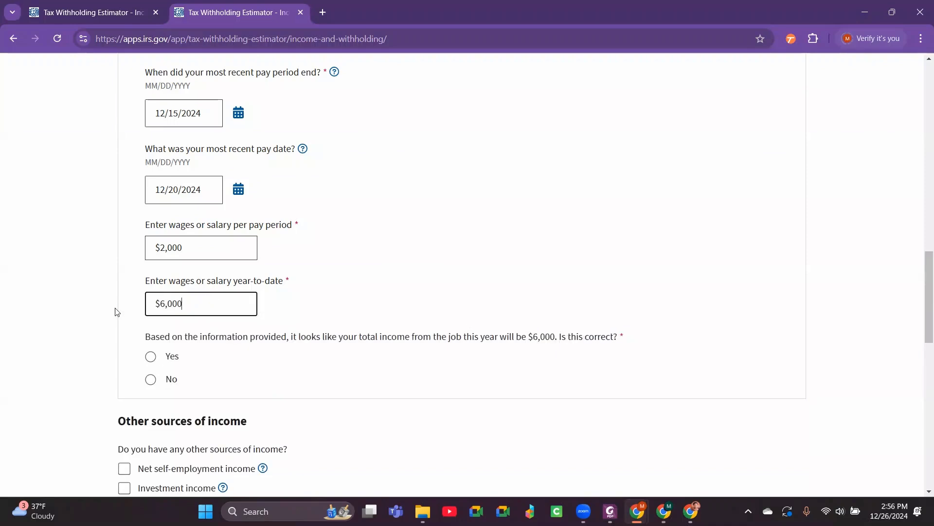
pyautogui.click(152, 357)
# Enter federal taxes paid as $200 per pay period and $10,000 year-to-date
pyautogui.moveTo(930, 276); pyautogui.dragTo(929, 326)
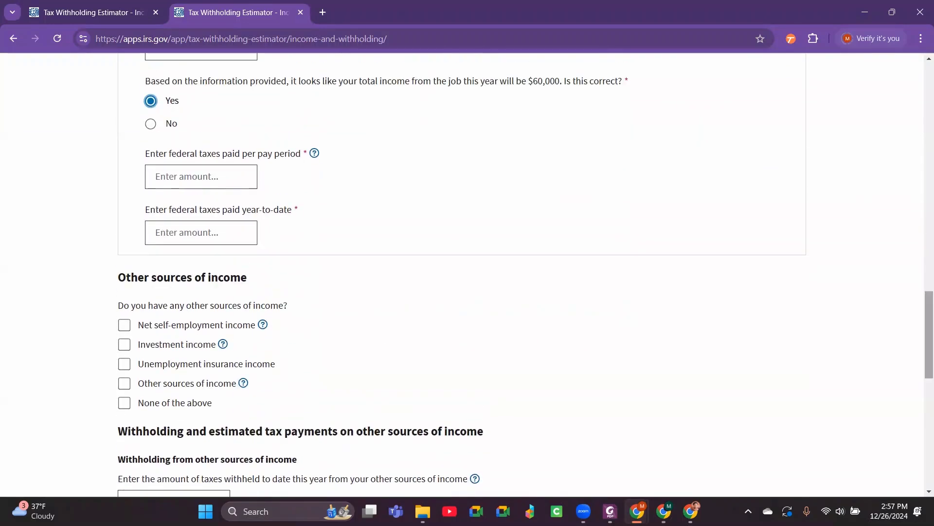
pyautogui.click(229, 183)
pyautogui.click(436, 193)
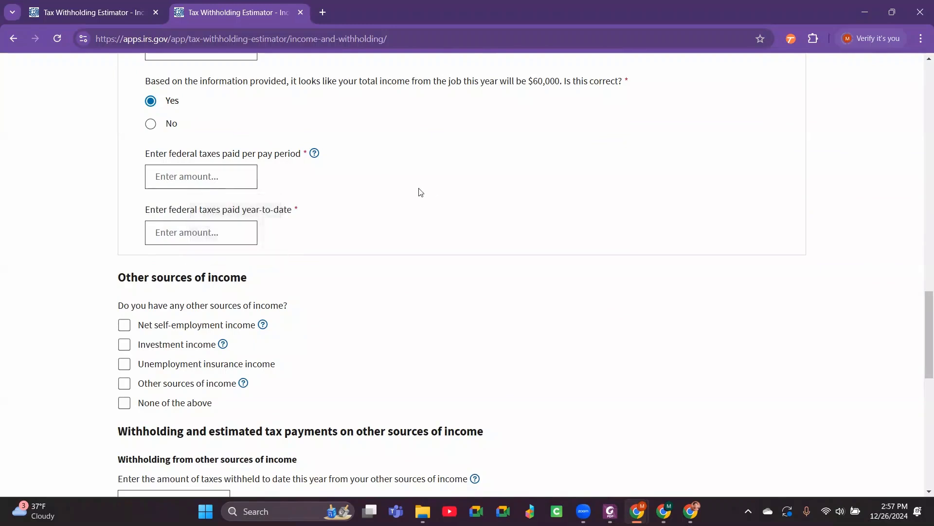
pyautogui.click(198, 175)
pyautogui.write('2')
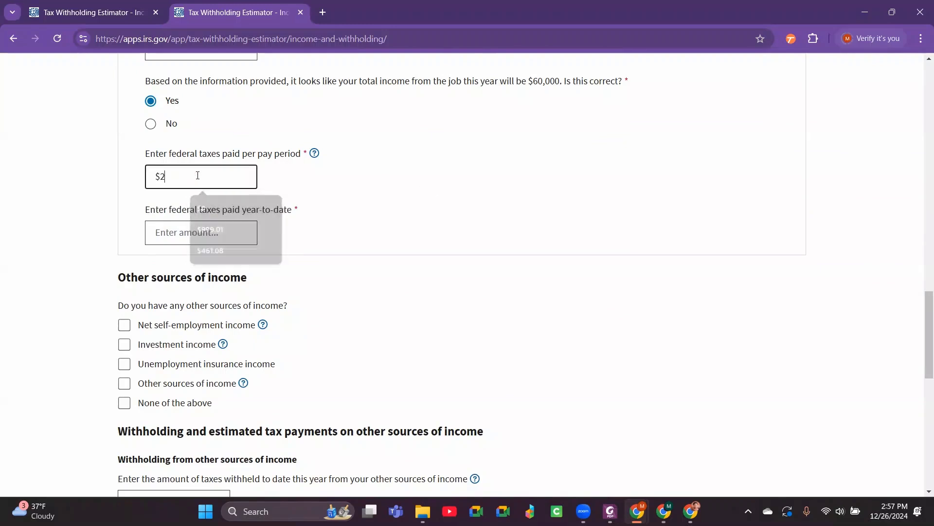
pyautogui.press('BackSpace')
pyautogui.write('10,000')
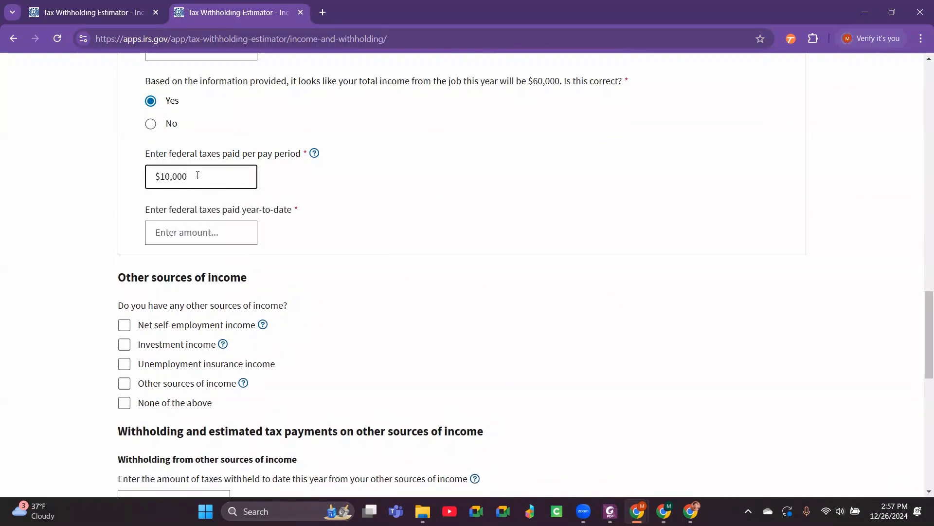
pyautogui.moveTo(198, 168); pyautogui.dragTo(108, 193)
pyautogui.write('200')
pyautogui.click(163, 228)
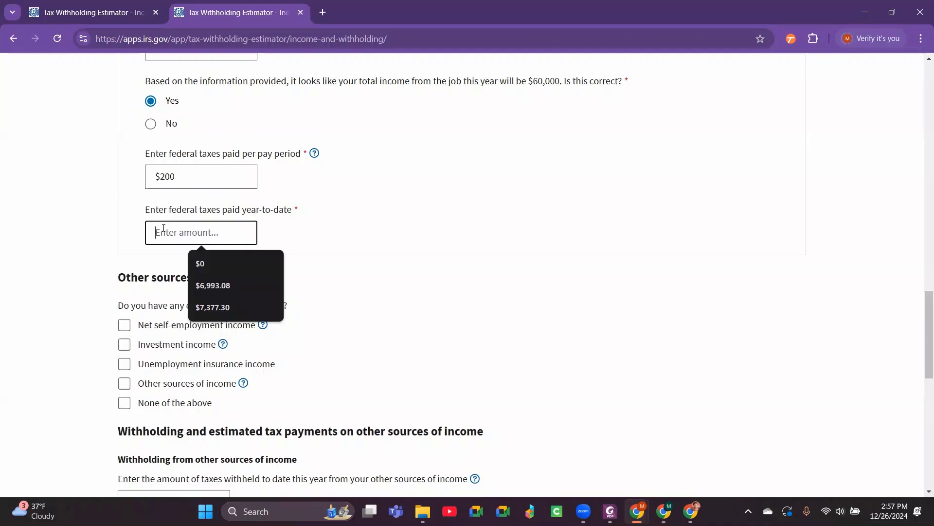
pyautogui.write('100000')
pyautogui.click(44, 315)
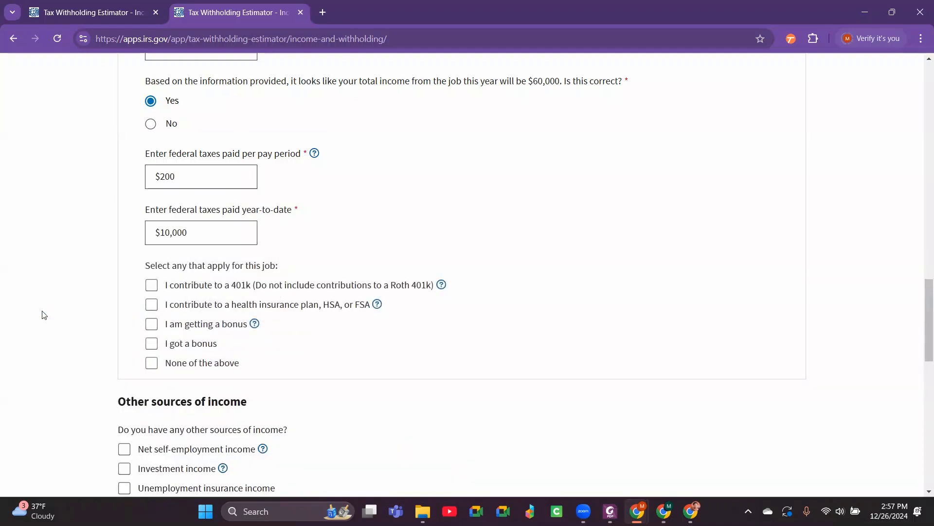
pyautogui.moveTo(929, 320); pyautogui.dragTo(930, 346)
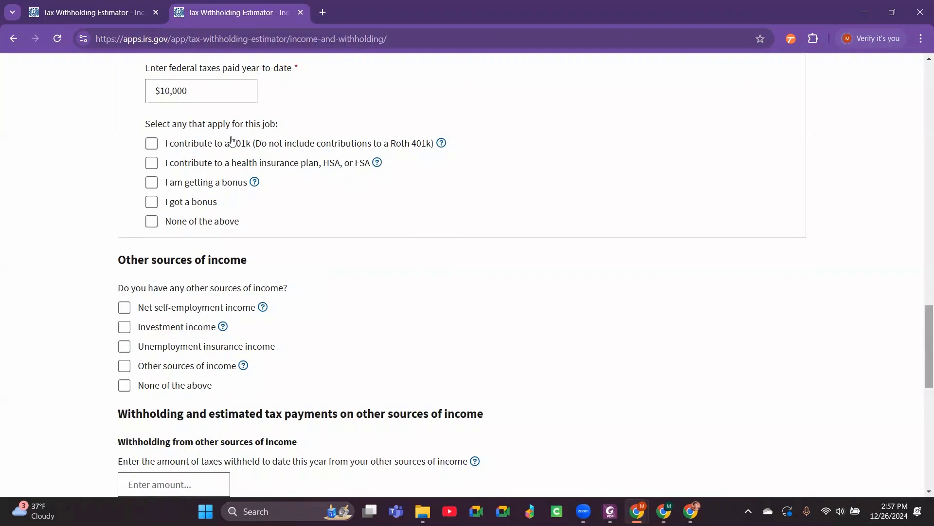
pyautogui.click(151, 146)
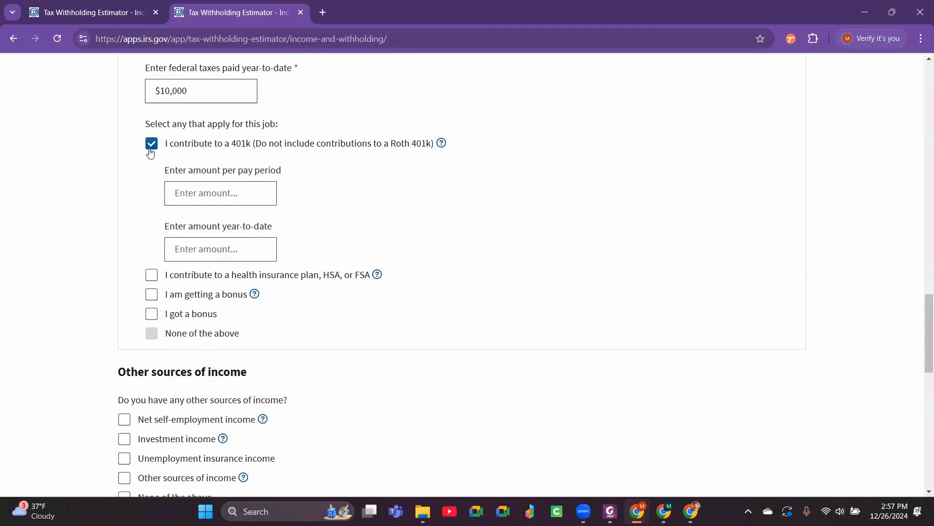
pyautogui.click(150, 149)
pyautogui.click(151, 166)
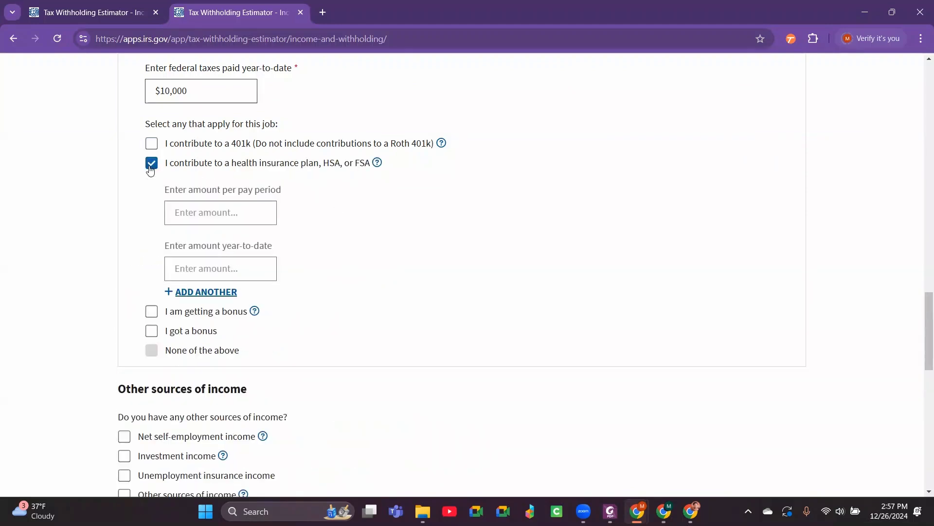
pyautogui.click(150, 165)
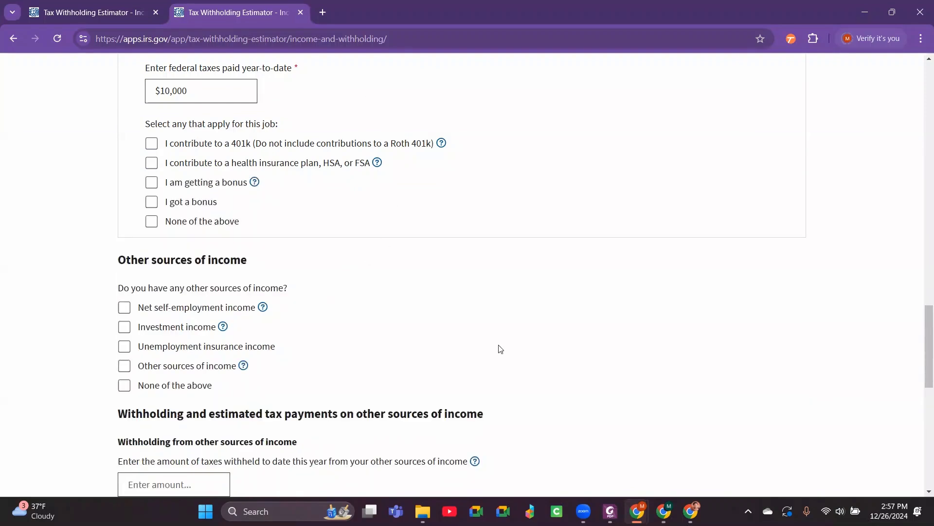
# Select None of the above for the job's extras and for other income sources, then continue to Adjustments
pyautogui.click(151, 221)
pyautogui.scroll(-3, 847, 298)
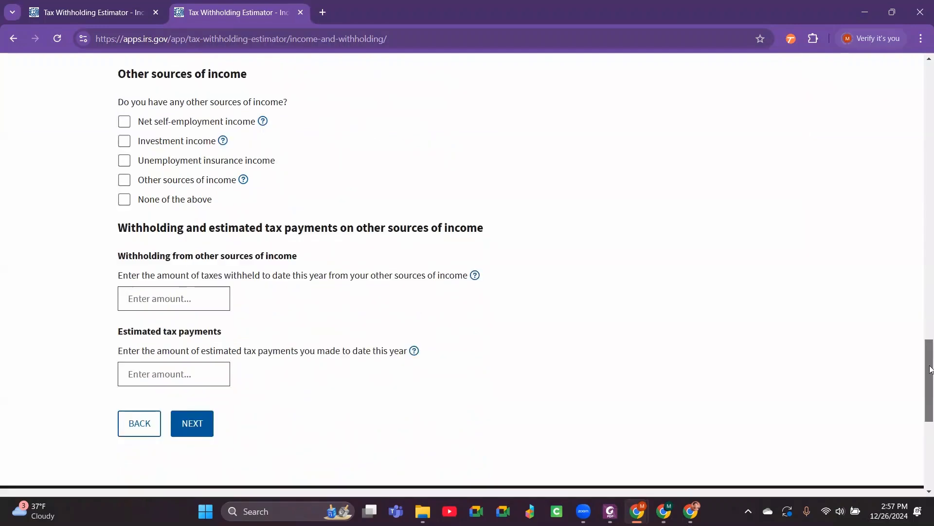
pyautogui.click(124, 205)
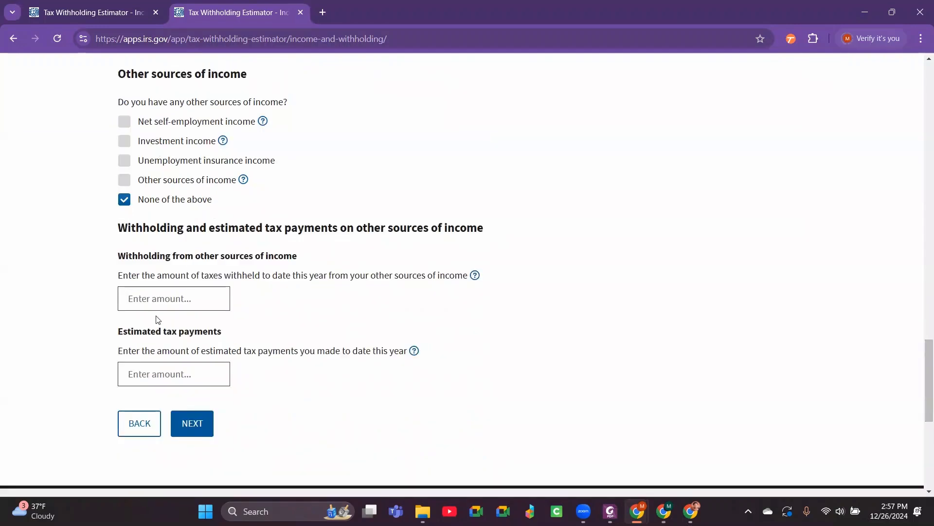
pyautogui.click(169, 375)
pyautogui.click(183, 424)
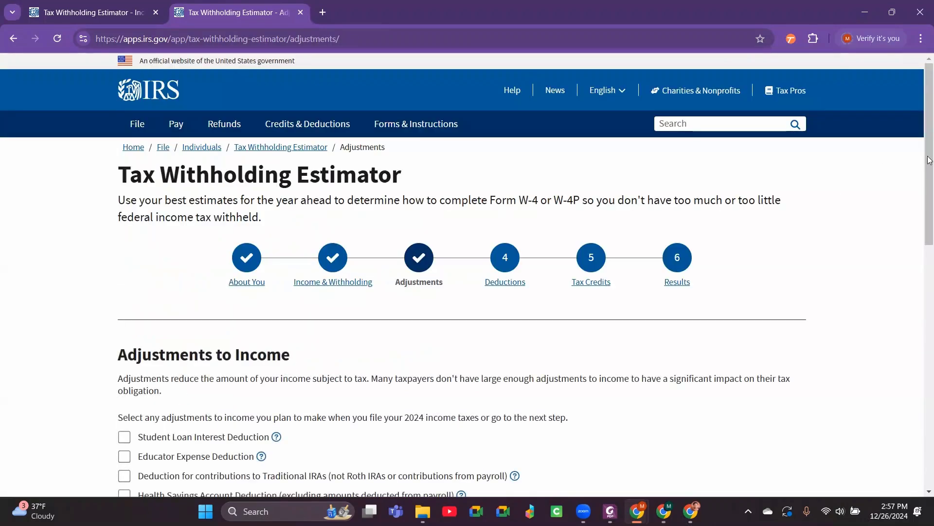
# Leave all adjustments to income unselected and continue to Deductions
pyautogui.scroll(-2, 929, 160)
pyautogui.scroll(-3, 930, 263)
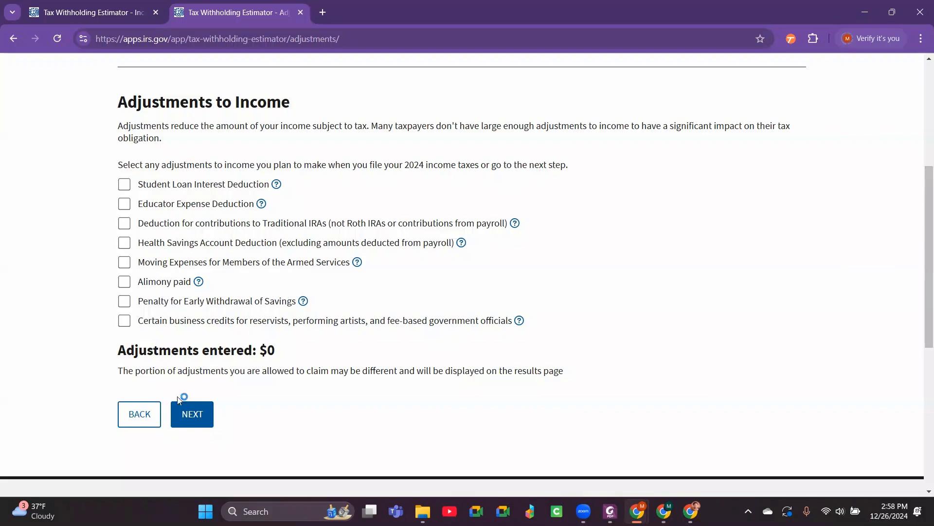
pyautogui.click(189, 413)
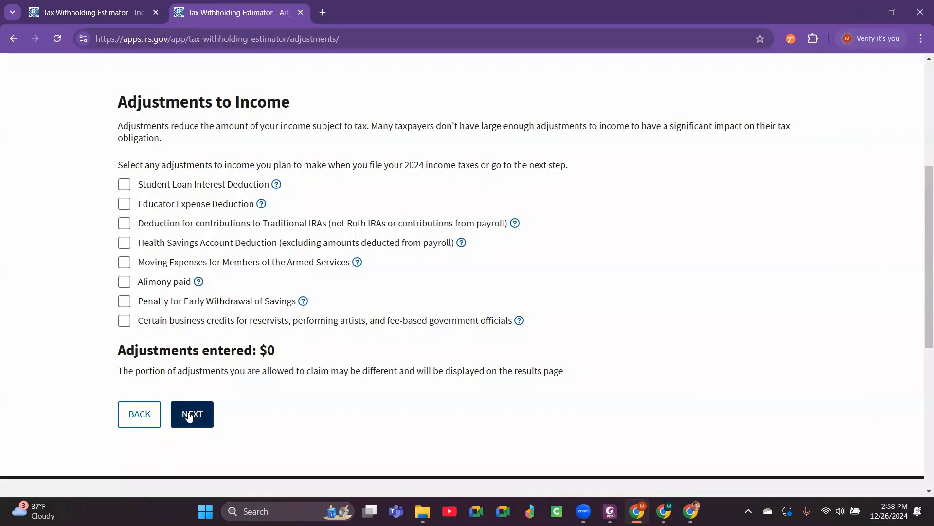
# Choose to just use the standard deduction and continue to Tax Credits
pyautogui.moveTo(928, 135); pyautogui.dragTo(908, 233)
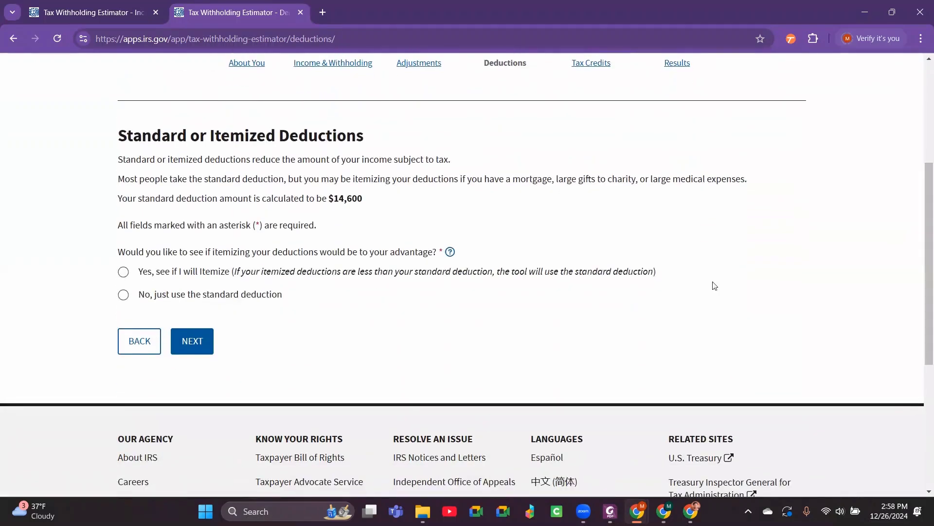
pyautogui.click(123, 296)
pyautogui.click(185, 340)
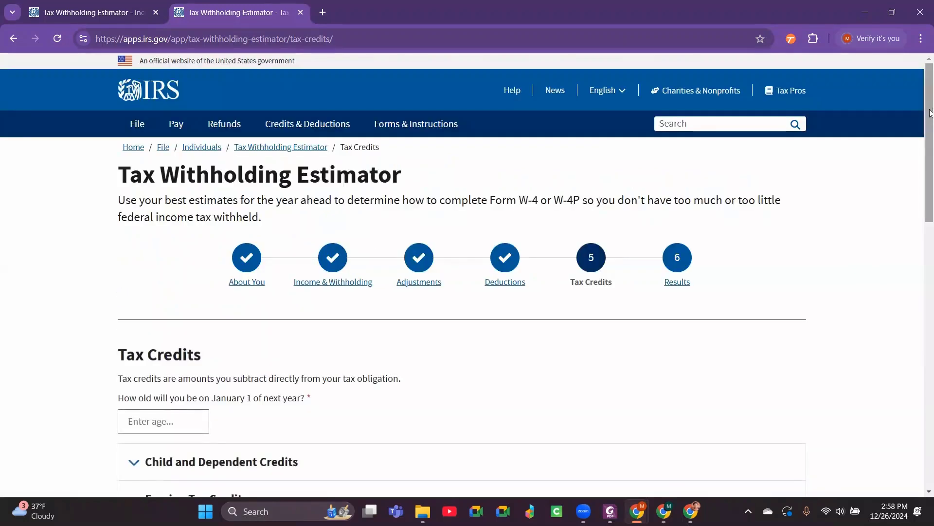
# Look over the available tax credits, briefly expanding and collapsing the Child and Dependent Credits and Business sections
pyautogui.moveTo(930, 112); pyautogui.dragTo(923, 223)
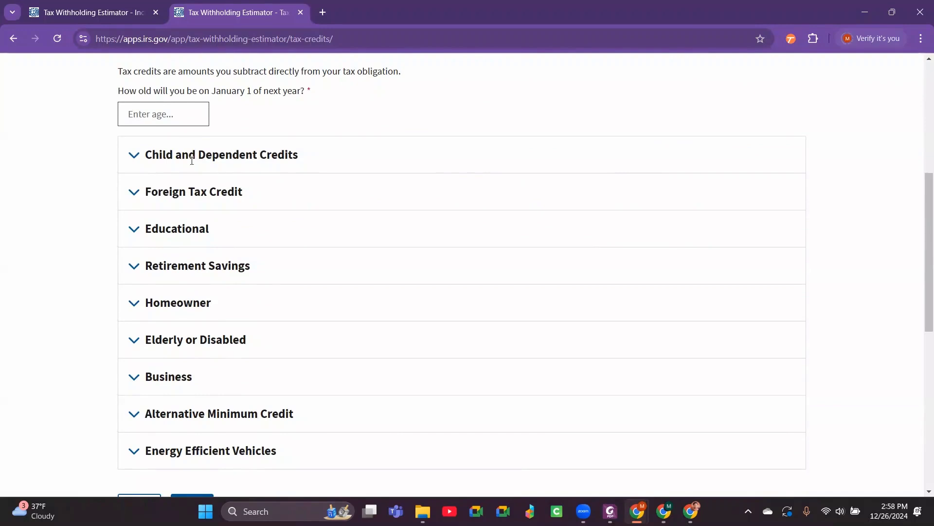
pyautogui.click(133, 162)
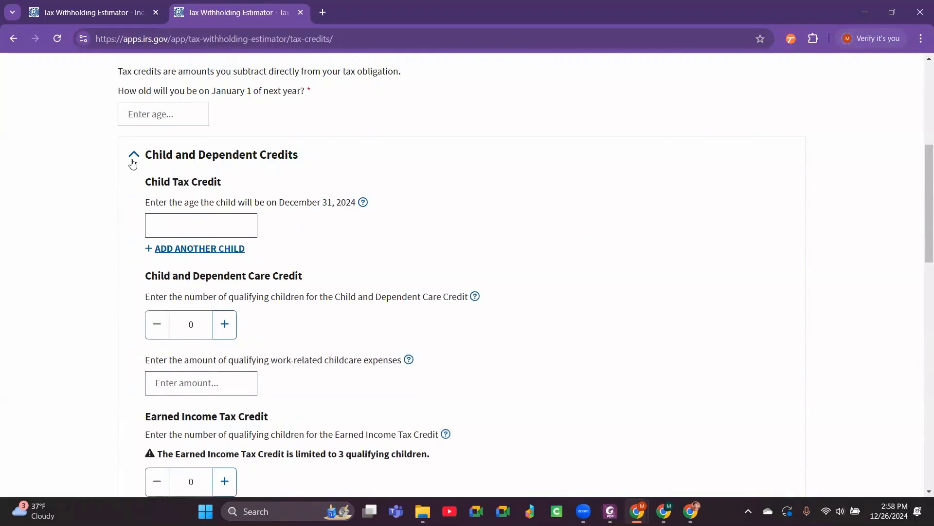
pyautogui.click(133, 164)
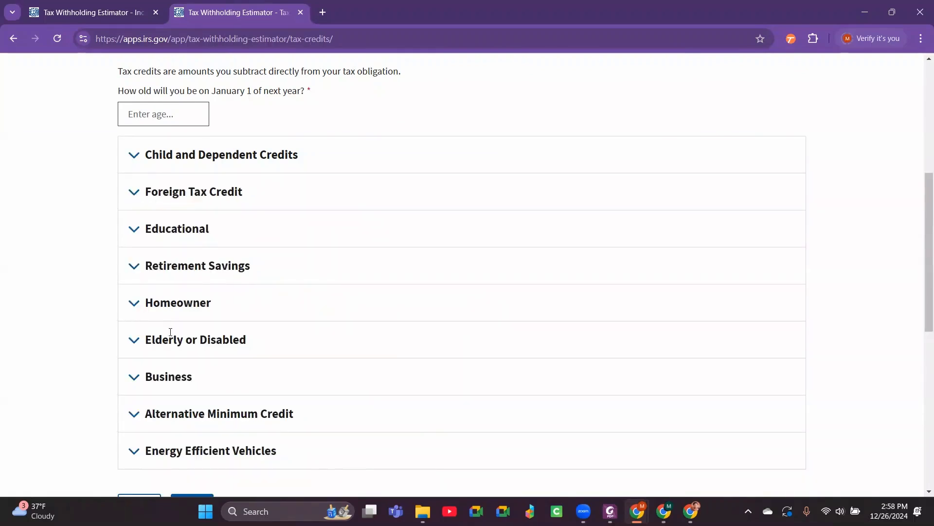
pyautogui.click(134, 377)
pyautogui.click(135, 378)
pyautogui.scroll(-2, 929, 205)
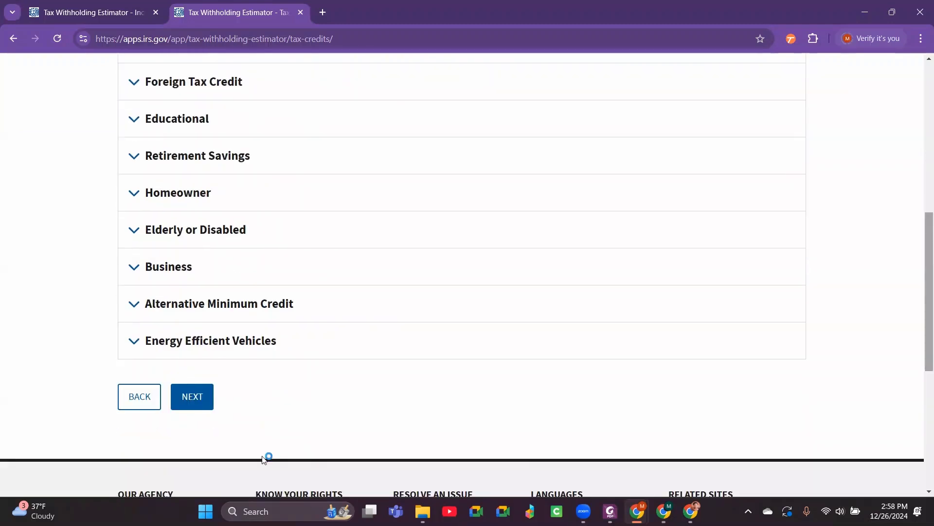
# Enter 37 as the age on January 1 of next year, leave all tax credits empty, and continue to Results
pyautogui.click(187, 403)
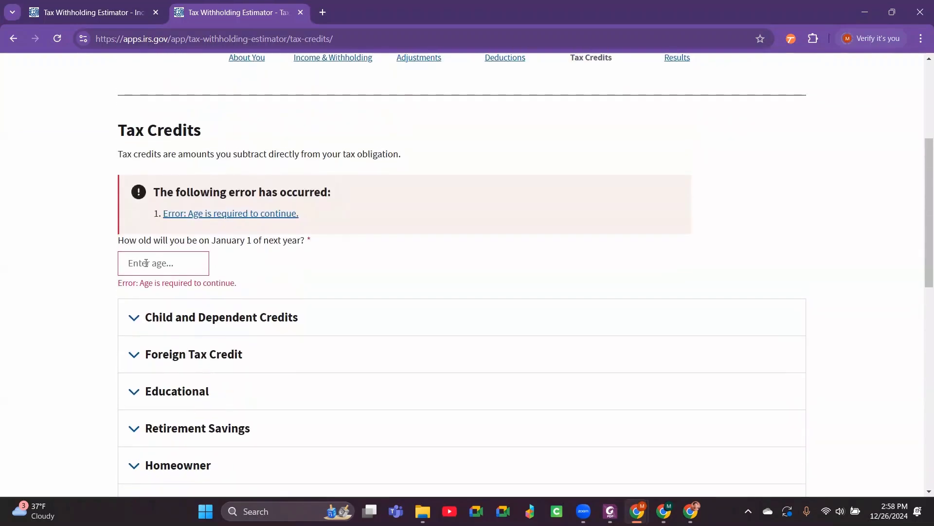
pyautogui.click(146, 263)
pyautogui.write('37')
pyautogui.click(655, 146)
pyautogui.scroll(-8, 192, 189)
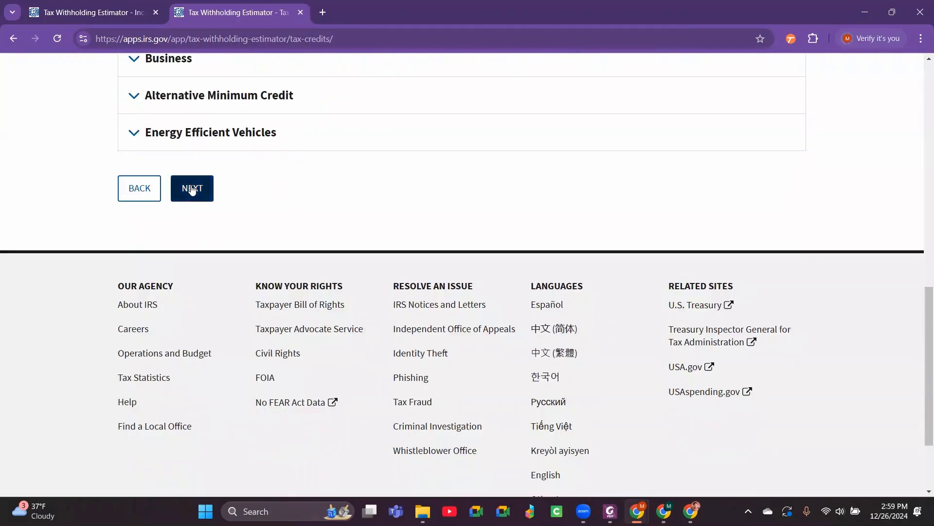
pyautogui.click(193, 189)
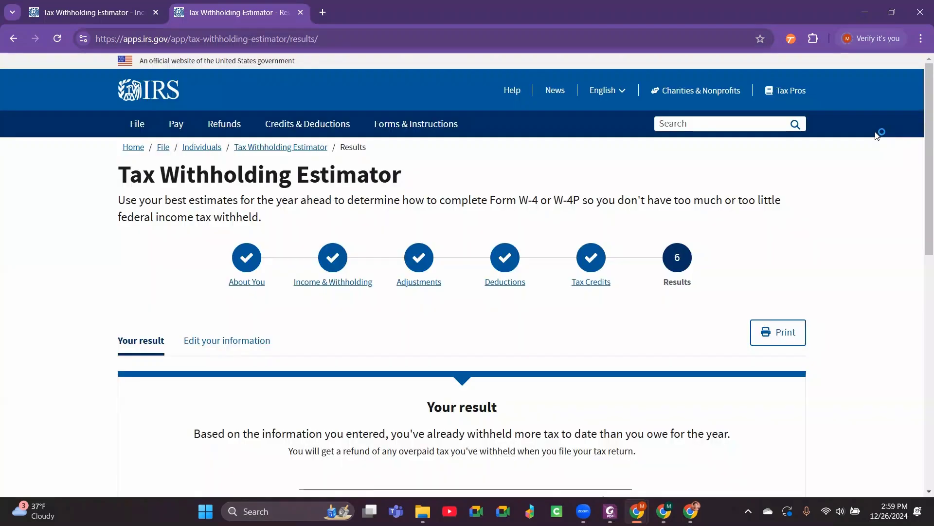
# Review the estimated withholding result, including the projected refund, and the recap of the entered information through Tax after credits
pyautogui.moveTo(928, 141); pyautogui.dragTo(930, 233)
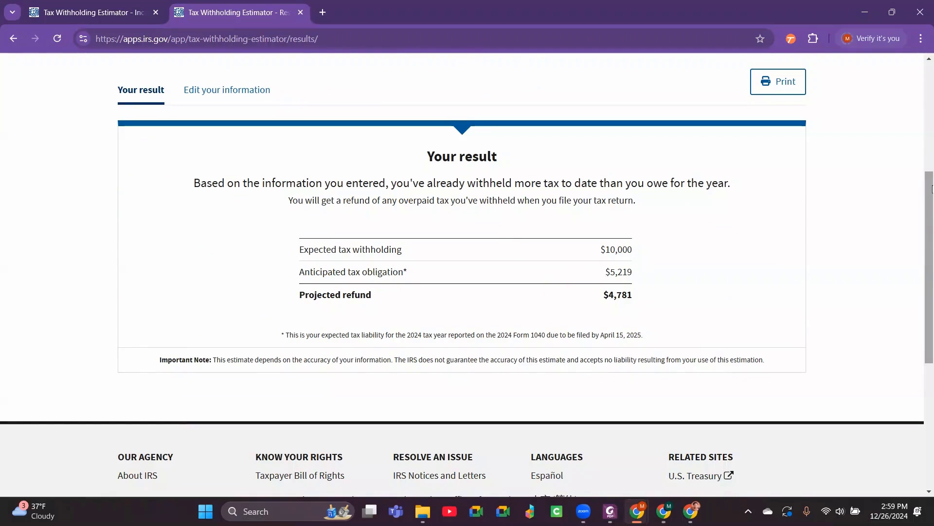
pyautogui.moveTo(932, 189); pyautogui.dragTo(917, 141)
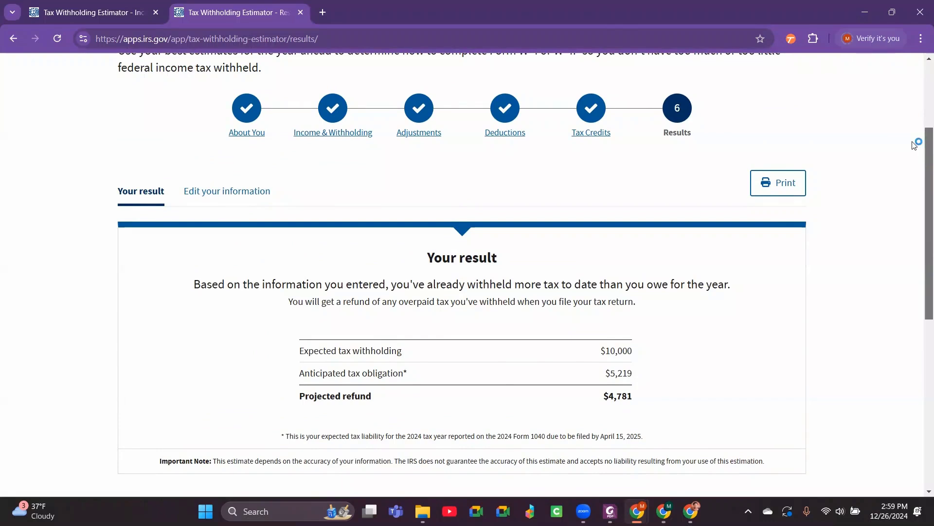
pyautogui.moveTo(914, 145); pyautogui.dragTo(913, 151)
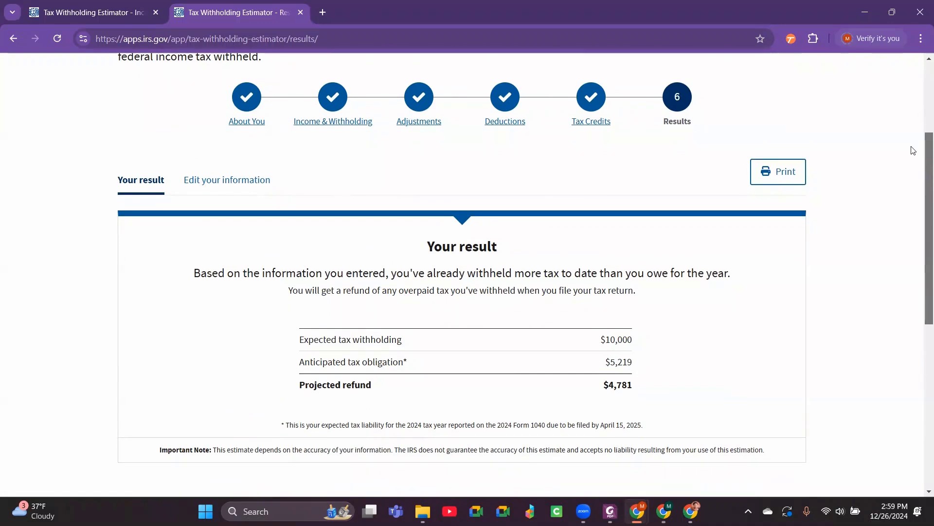
pyautogui.scroll(-1, 900, 176)
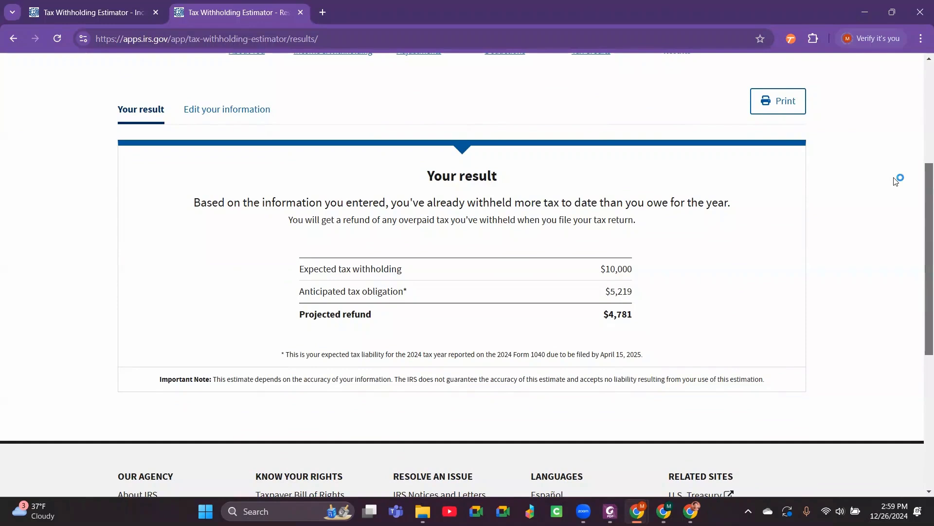
pyautogui.click(210, 120)
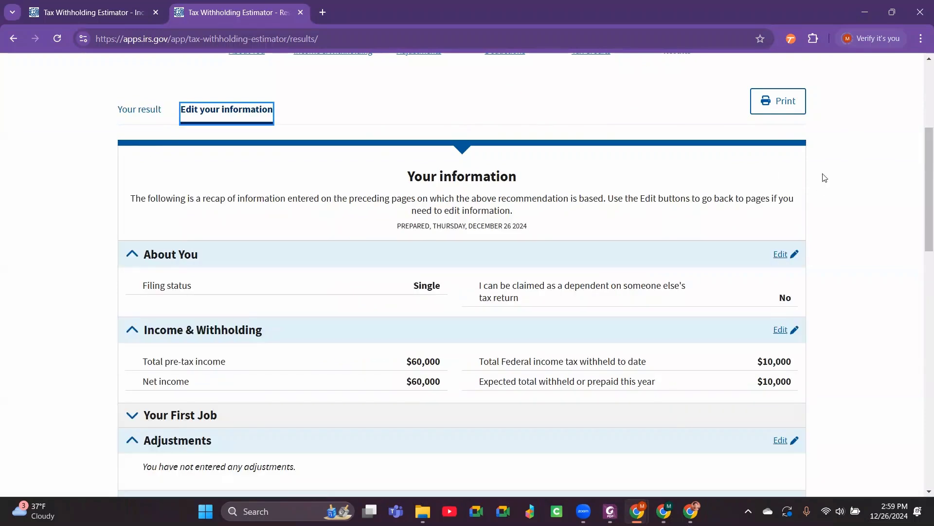
pyautogui.moveTo(930, 174); pyautogui.dragTo(894, 218)
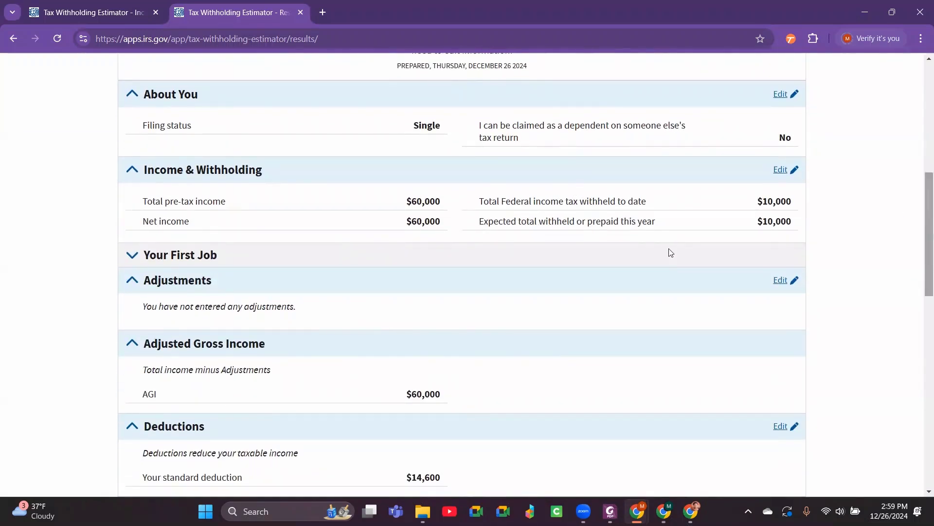
pyautogui.moveTo(929, 226); pyautogui.dragTo(924, 336)
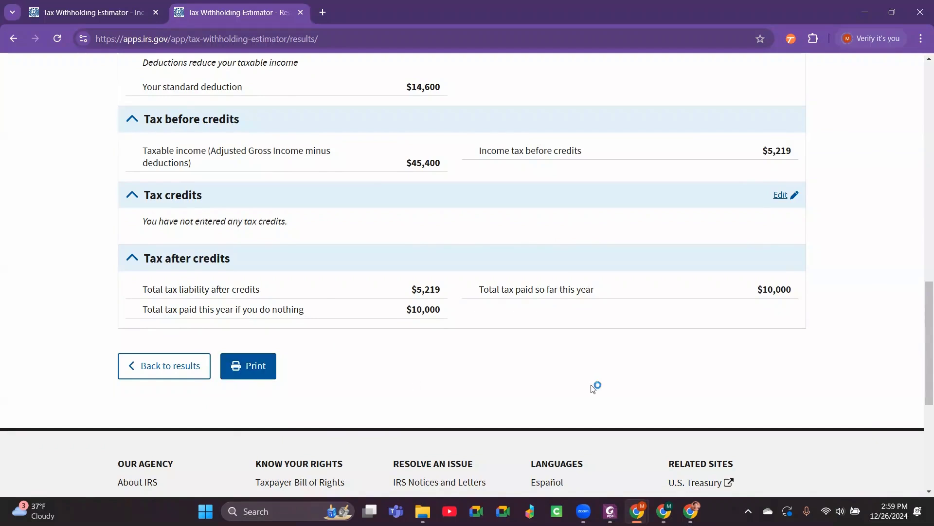
# Close the completed estimate and return to the Income & Withholding page of the other open estimator
pyautogui.hotkey('ctrl', 'w')
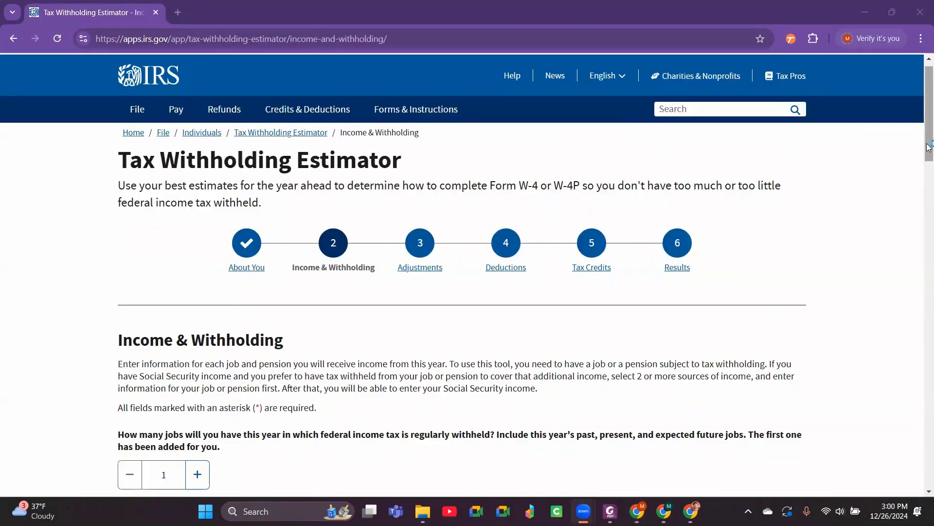
pyautogui.moveTo(927, 146); pyautogui.dragTo(927, 167)
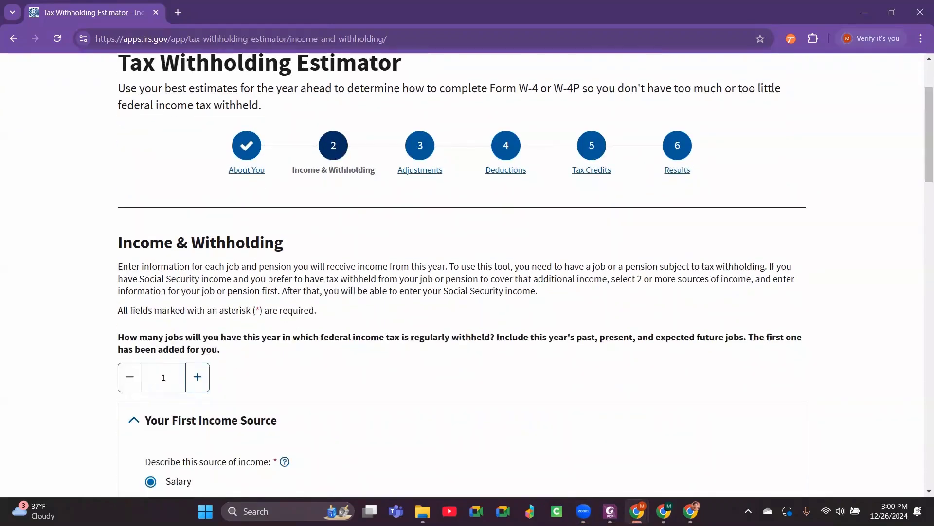
pyautogui.hotkey('alt', 'Tab')
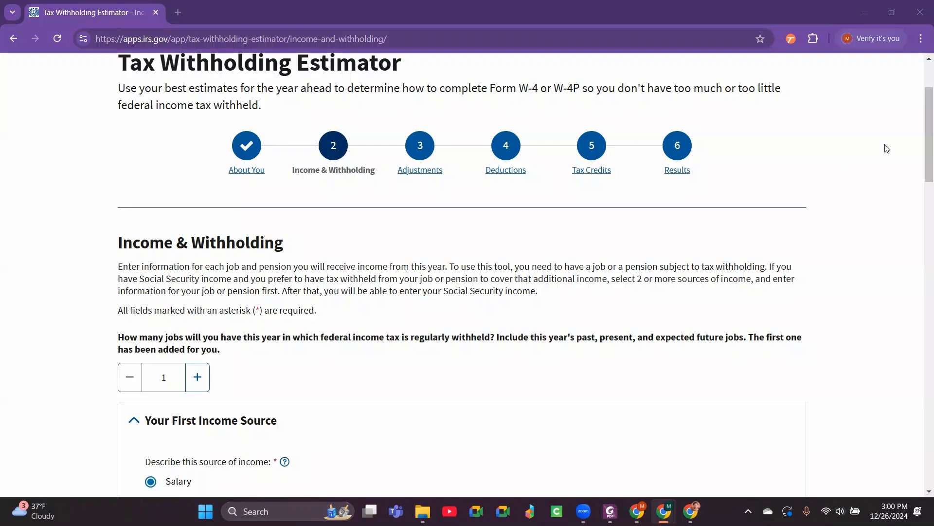
# Mark the first job as currently held for only a portion of this year, from 01/01/2024 to 06/30/2024
pyautogui.moveTo(927, 141); pyautogui.dragTo(927, 218)
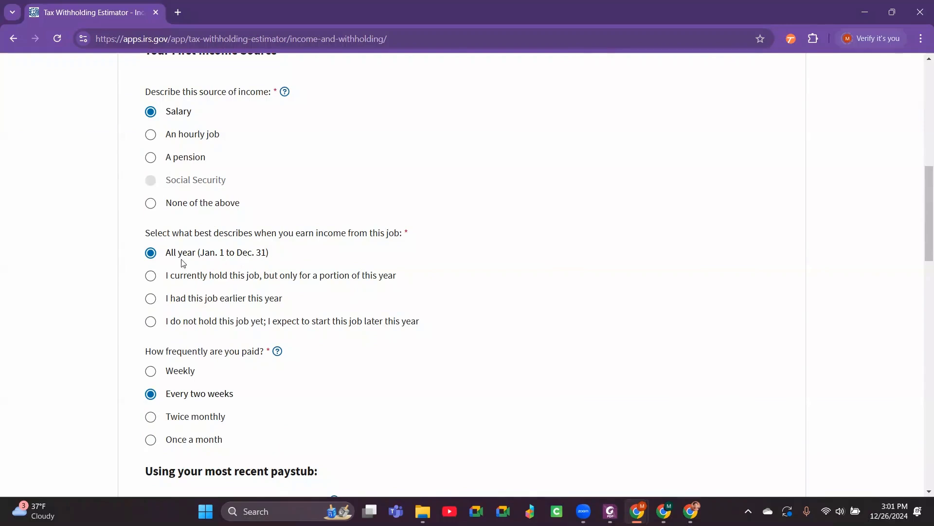
pyautogui.click(152, 258)
pyautogui.click(151, 276)
pyautogui.click(178, 407)
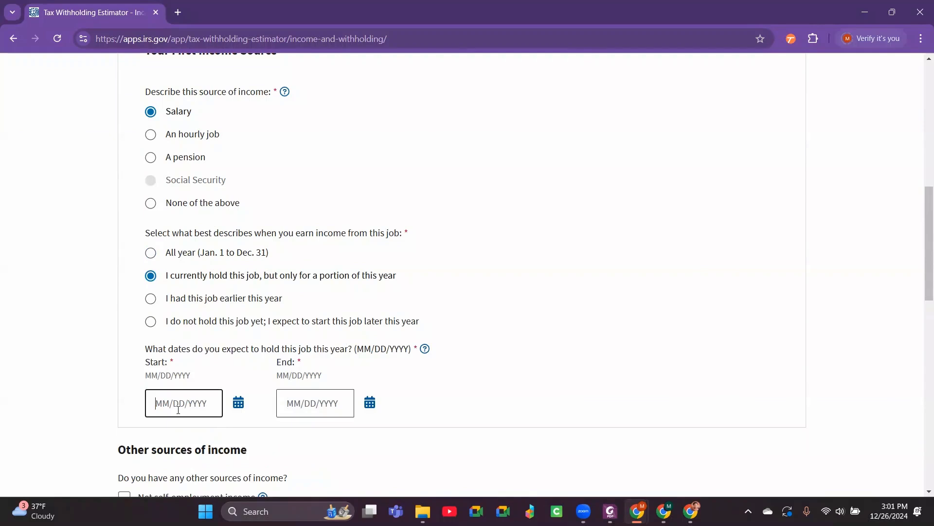
pyautogui.write('01/')
pyautogui.press('Tab')
pyautogui.press('Tab')
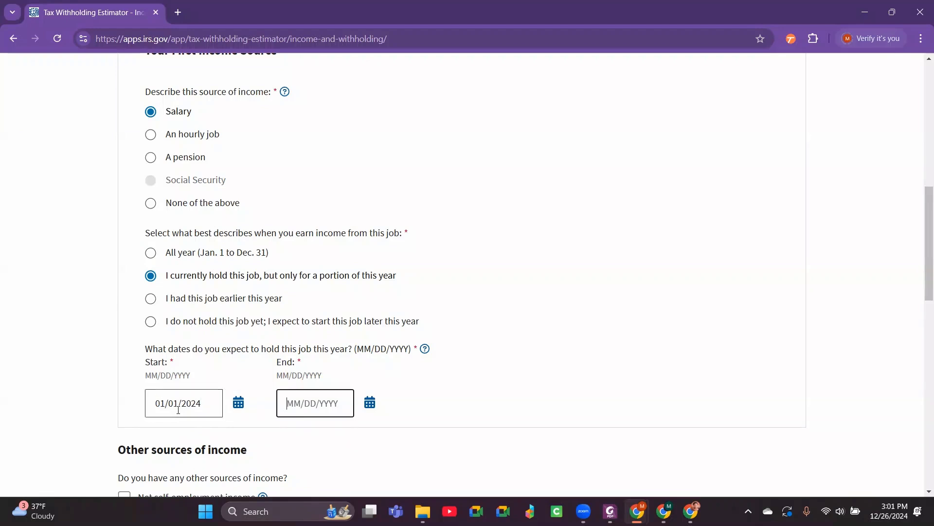
pyautogui.write('06/30/2024')
pyautogui.moveTo(930, 233); pyautogui.dragTo(930, 305)
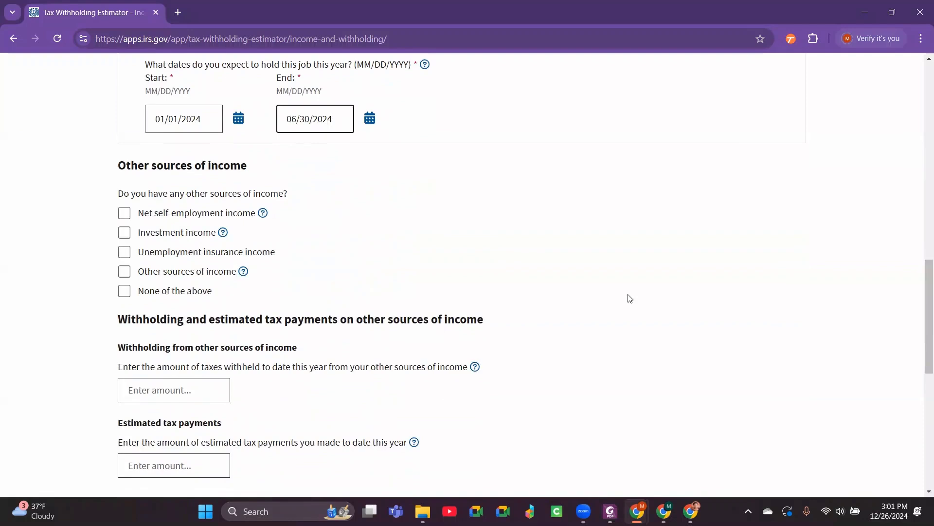
pyautogui.click(126, 215)
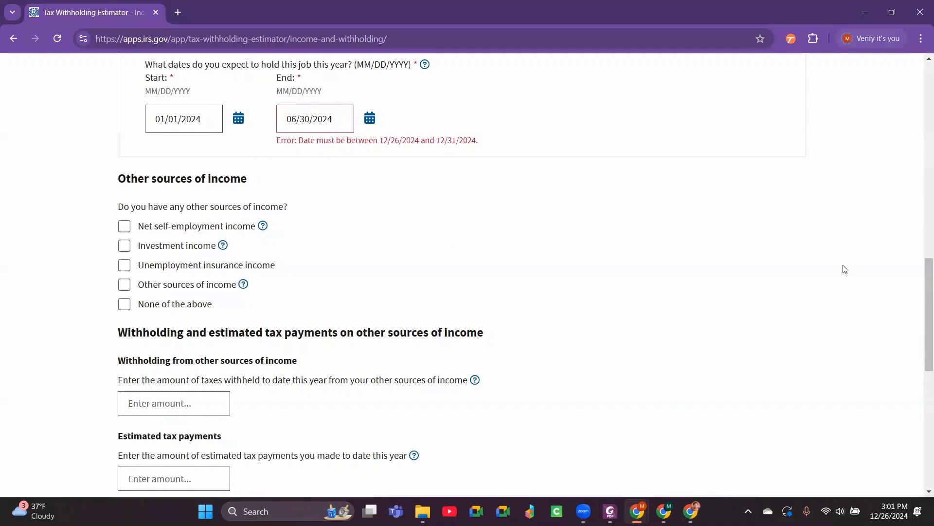
# Change the first job to one held earlier this year and re-enter its end date as 06/30/2024
pyautogui.moveTo(926, 293); pyautogui.dragTo(927, 252)
pyautogui.click(148, 175)
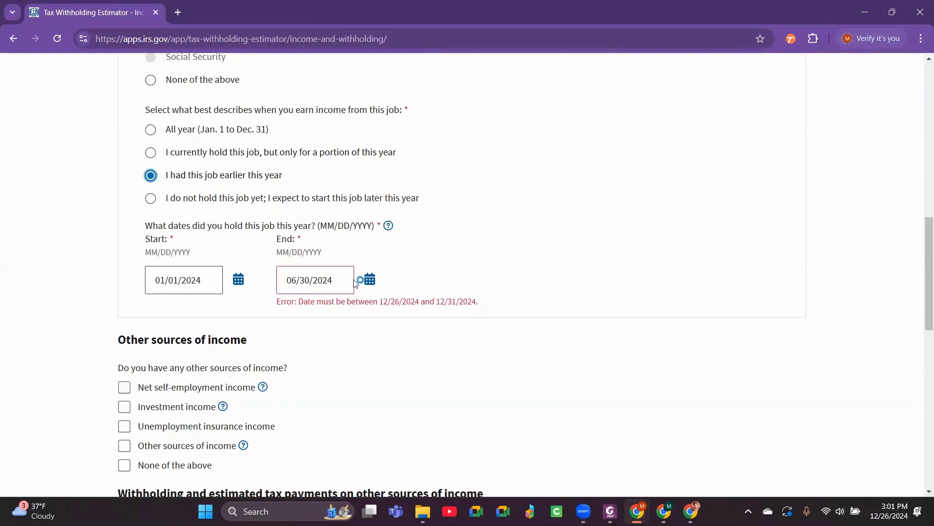
pyautogui.moveTo(335, 285); pyautogui.dragTo(259, 290)
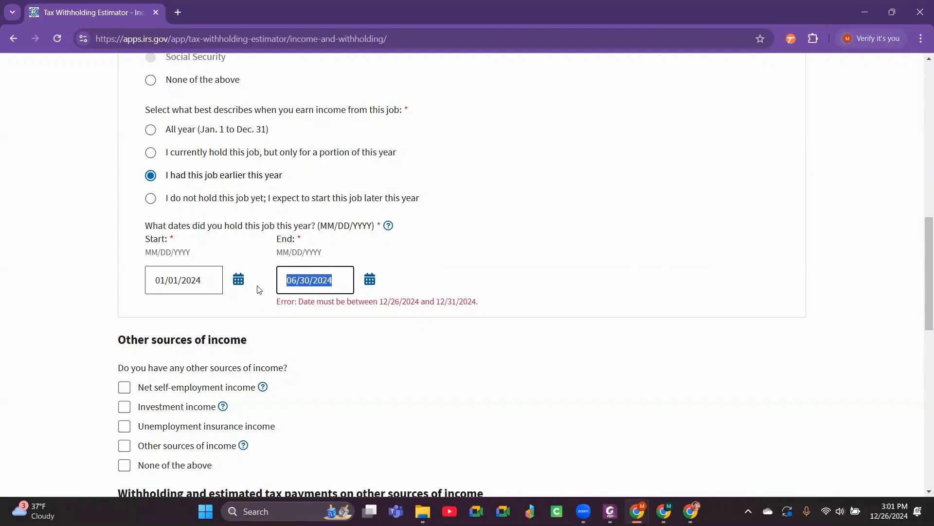
pyautogui.write('06/30/2024')
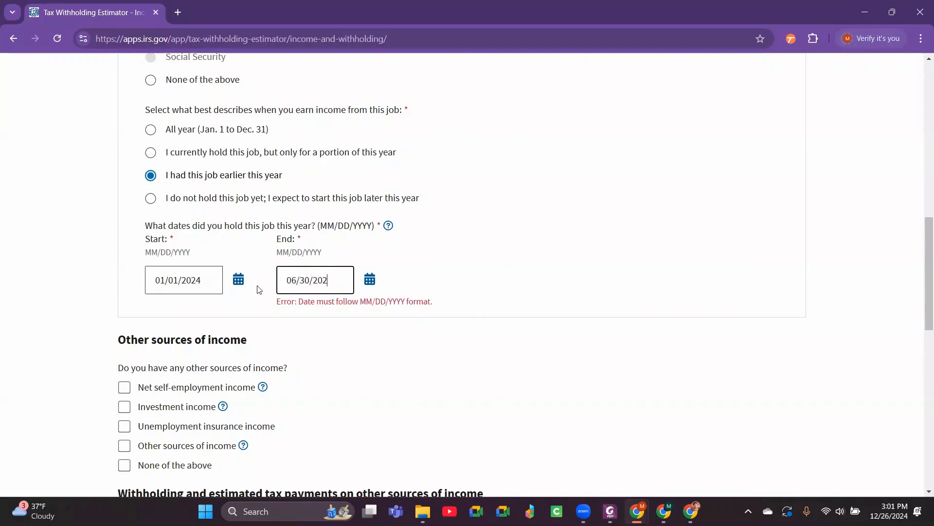
pyautogui.press('Tab')
# Enter year-to-date wages of $30,000 and federal taxes paid of $5,000, and select None of the above for the job's extras
pyautogui.click(233, 336)
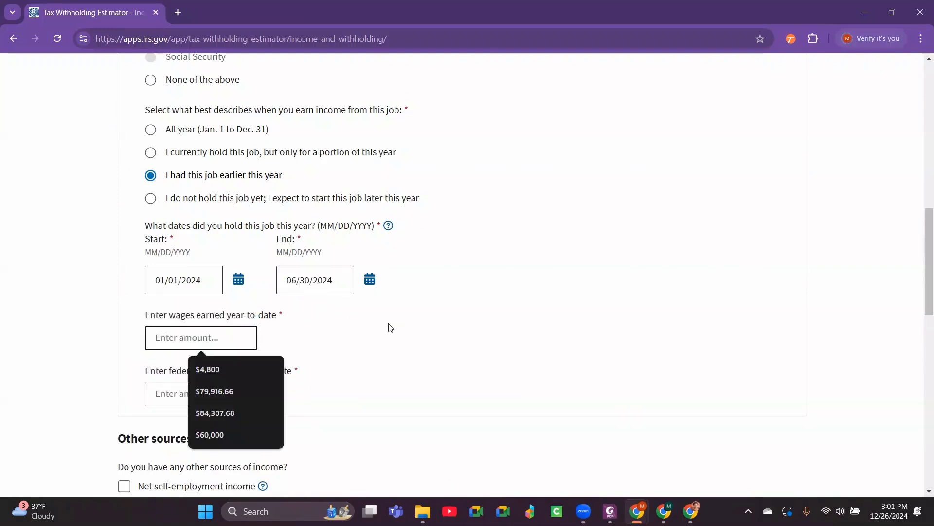
pyautogui.write('300000')
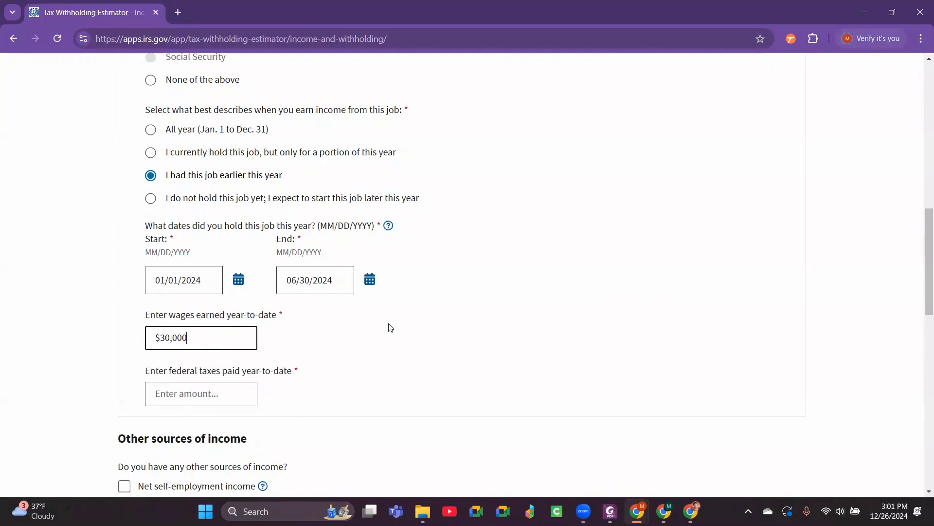
pyautogui.press('Tab')
pyautogui.write('5000')
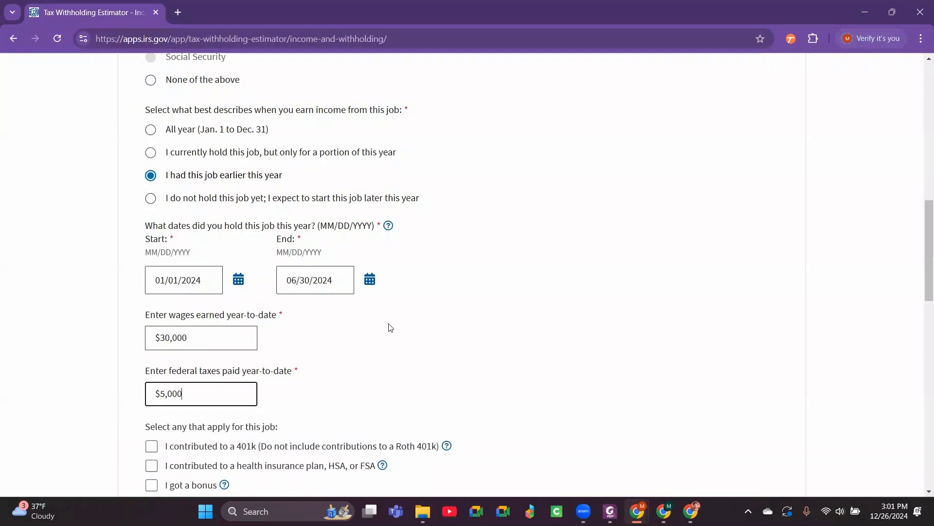
pyautogui.scroll(-5, 173, 261)
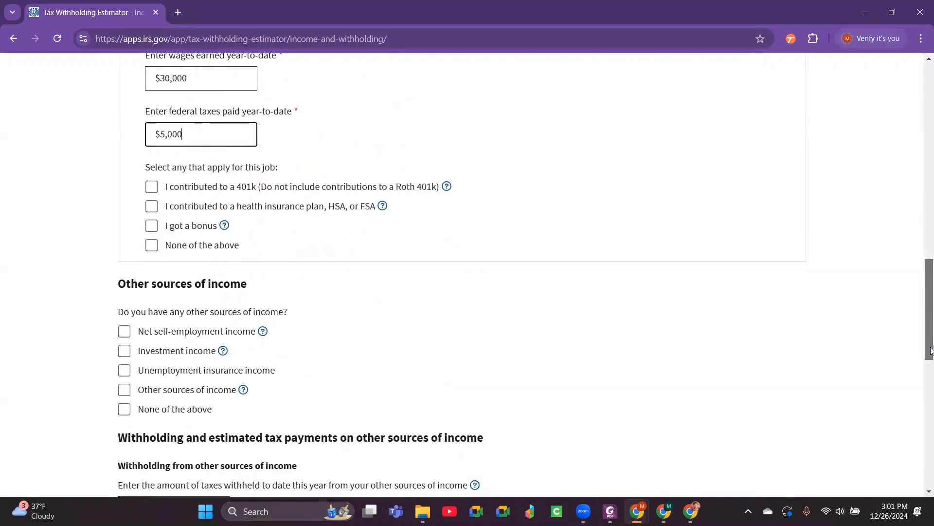
pyautogui.click(151, 240)
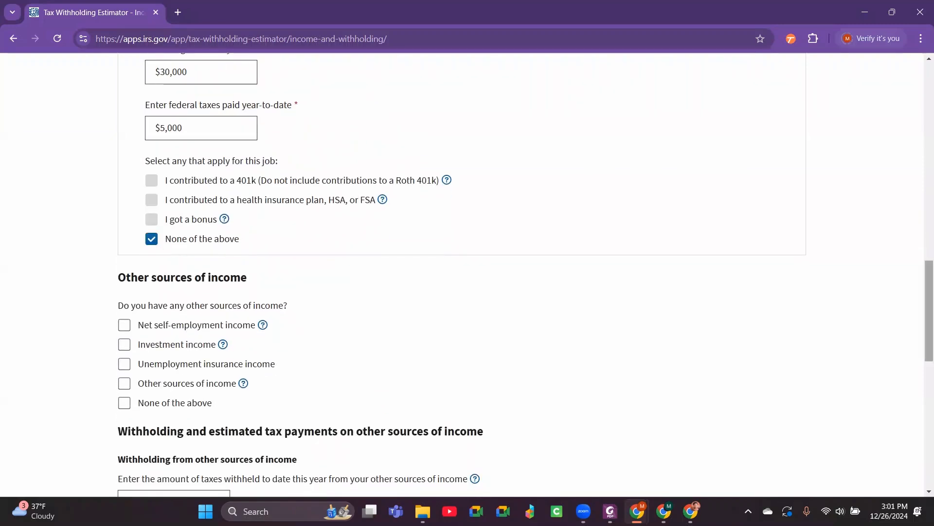
# Add net self-employment income of $30,000 as another source of income
pyautogui.moveTo(925, 302); pyautogui.dragTo(925, 337)
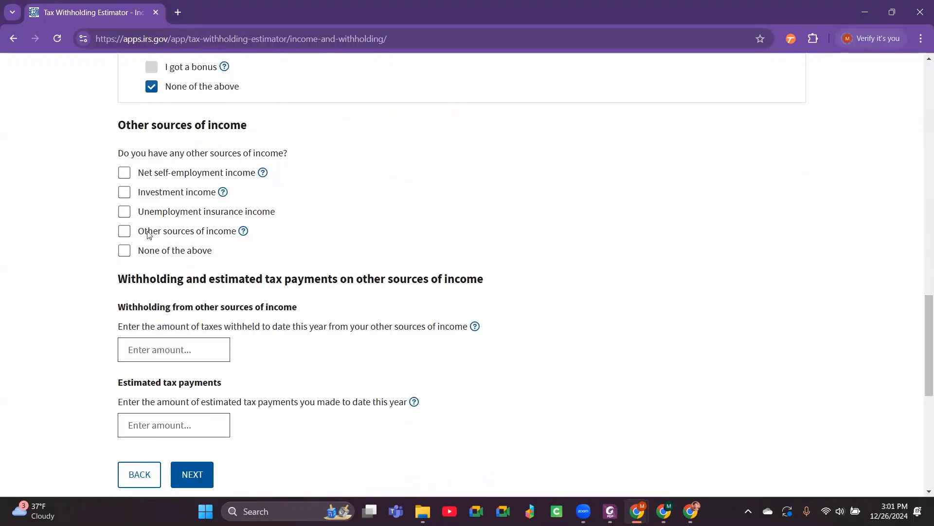
pyautogui.click(125, 173)
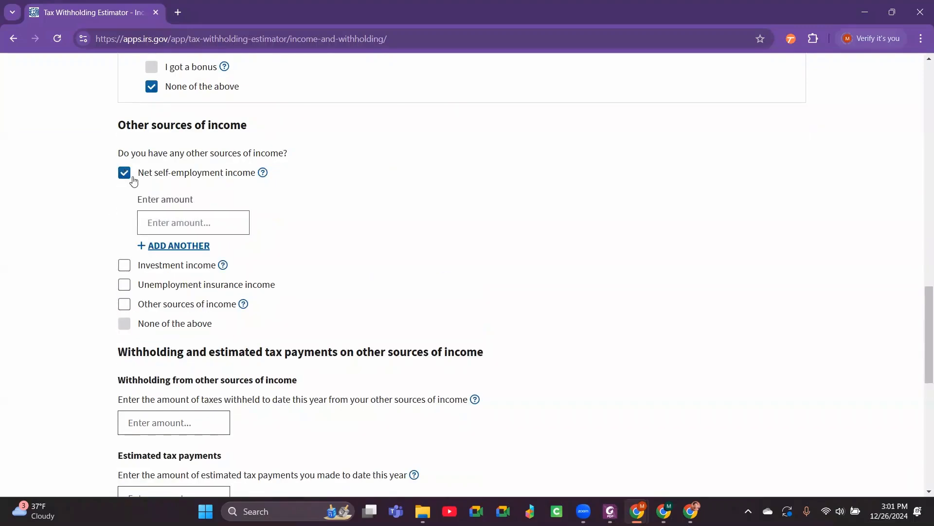
pyautogui.click(186, 220)
pyautogui.write('30,000')
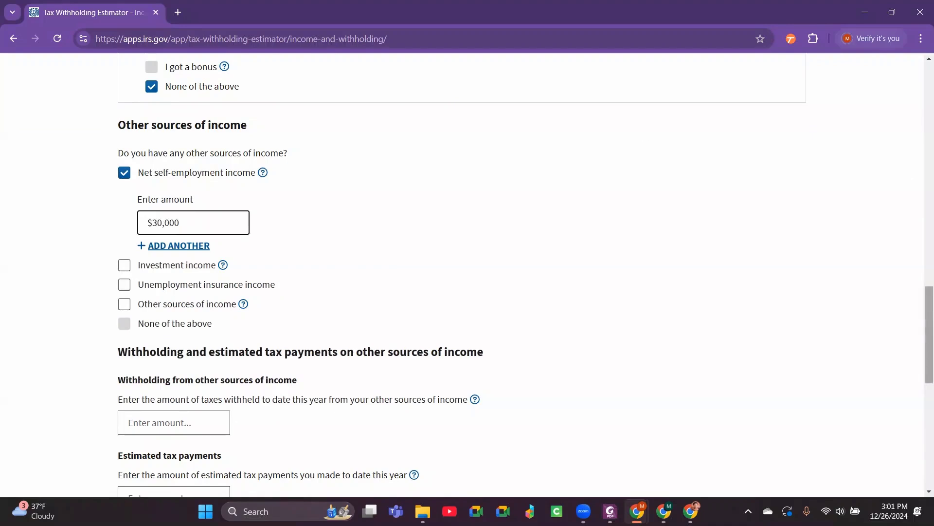
# Enter $0 withheld from other sources of income and $5,000 in estimated tax payments, then proceed to the adjustments
pyautogui.moveTo(929, 316); pyautogui.dragTo(929, 362)
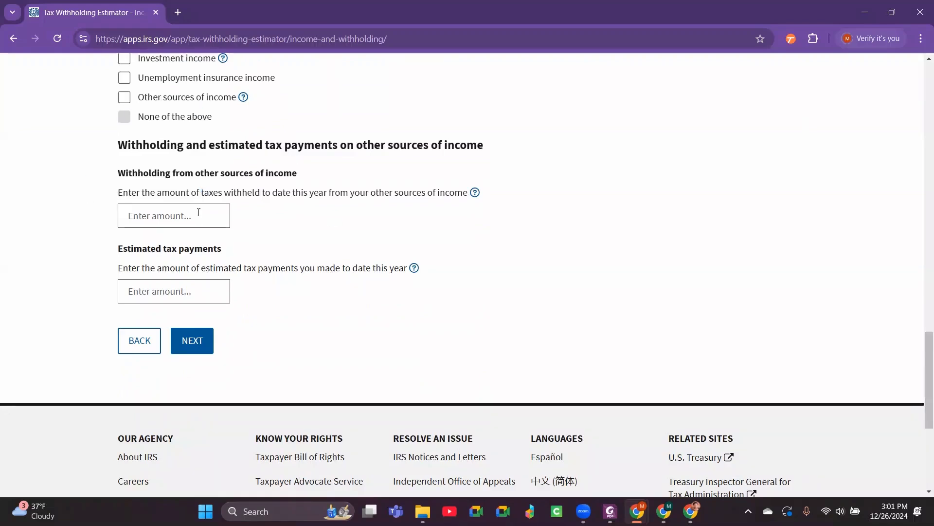
pyautogui.click(198, 212)
pyautogui.write('0')
pyautogui.click(173, 293)
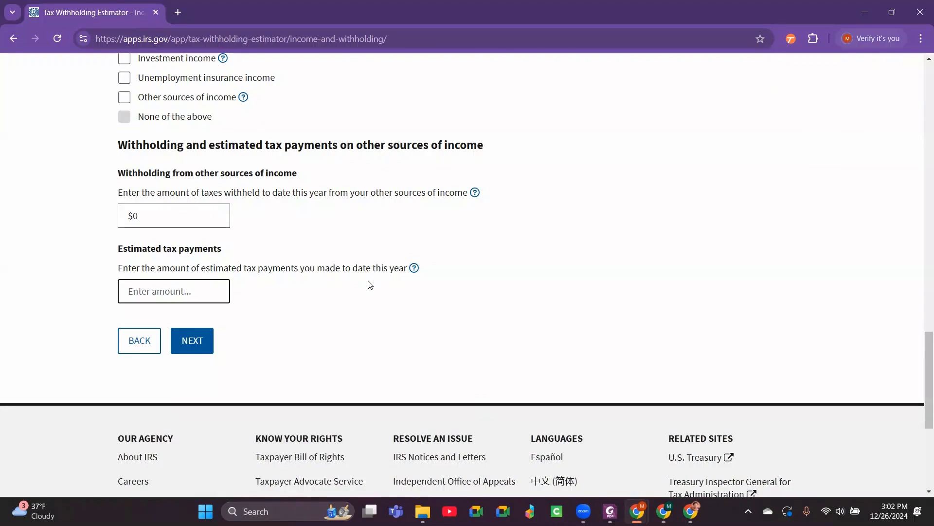
pyautogui.write('5000')
pyautogui.click(370, 296)
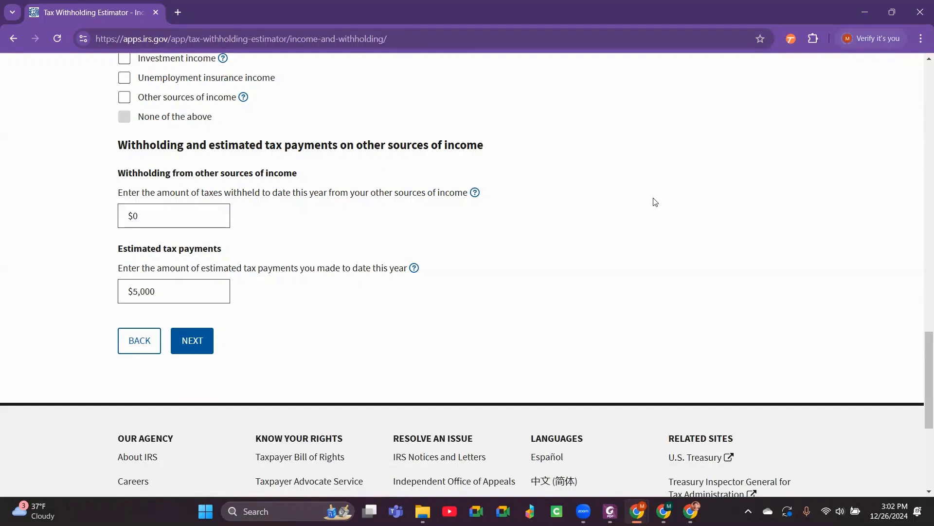
pyautogui.moveTo(931, 361); pyautogui.dragTo(916, 179)
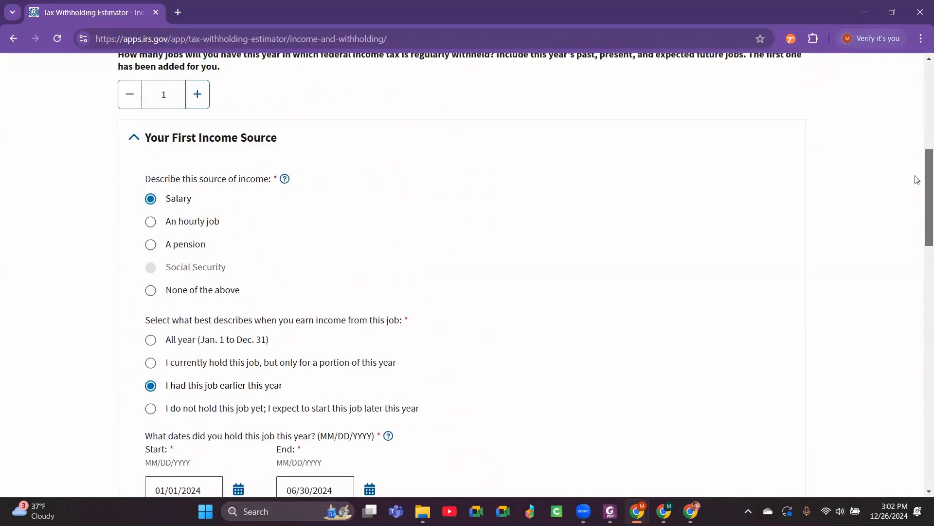
pyautogui.scroll(-10, 917, 180)
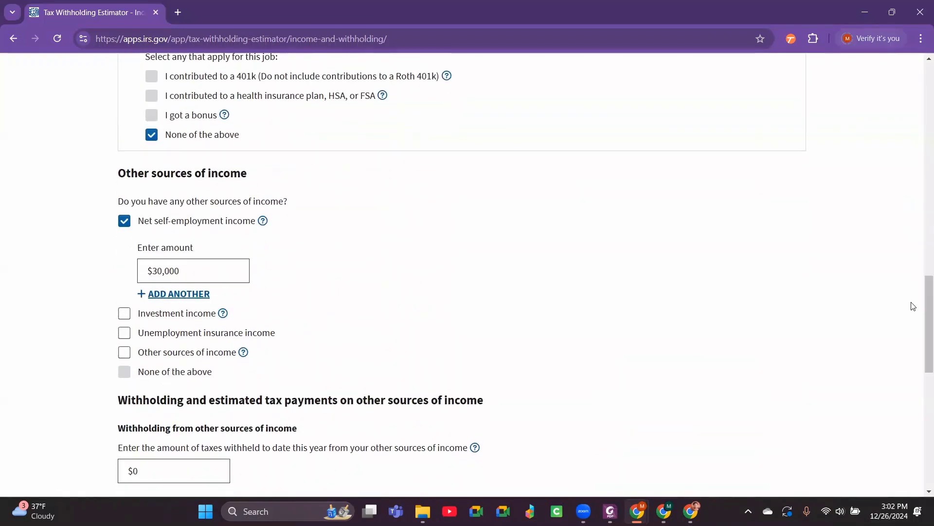
pyautogui.moveTo(930, 333); pyautogui.dragTo(930, 408)
pyautogui.click(190, 259)
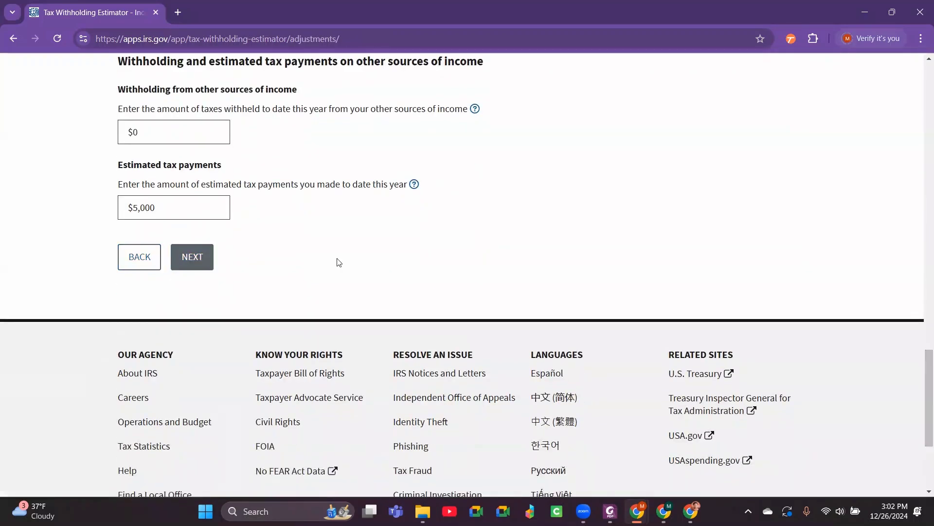
# Try selecting the self-employed health insurance deduction and the self-employed SEP, SIMPLE, or other qualified plans contributions, clearing each again
pyautogui.moveTo(928, 181); pyautogui.dragTo(920, 298)
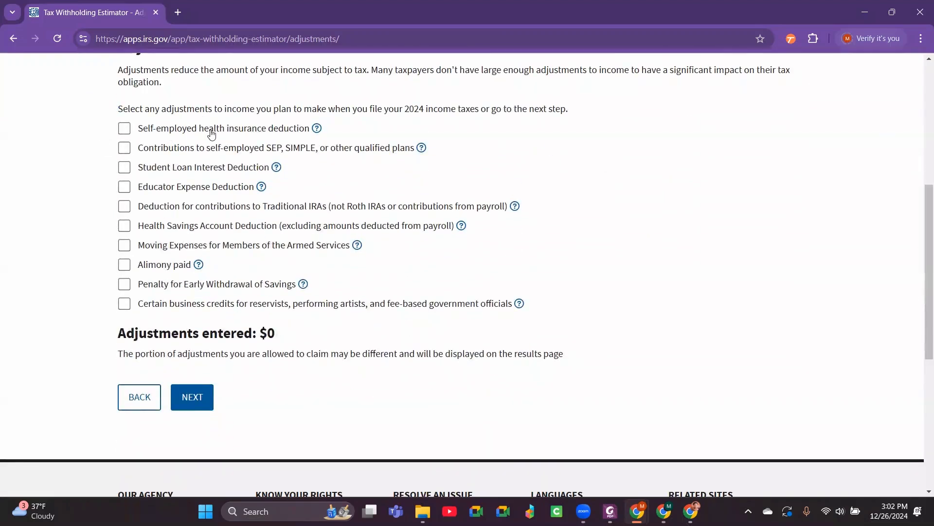
pyautogui.click(124, 128)
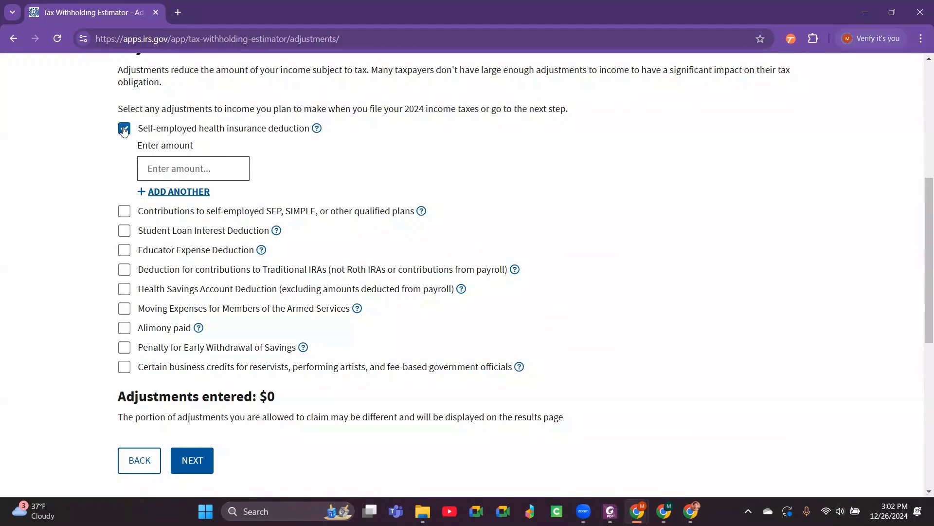
pyautogui.click(124, 129)
pyautogui.click(123, 150)
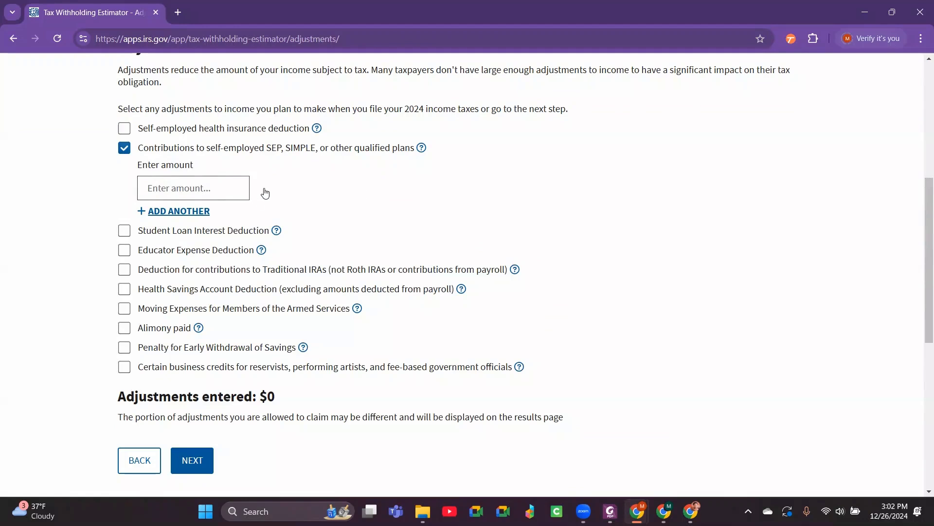
pyautogui.click(125, 152)
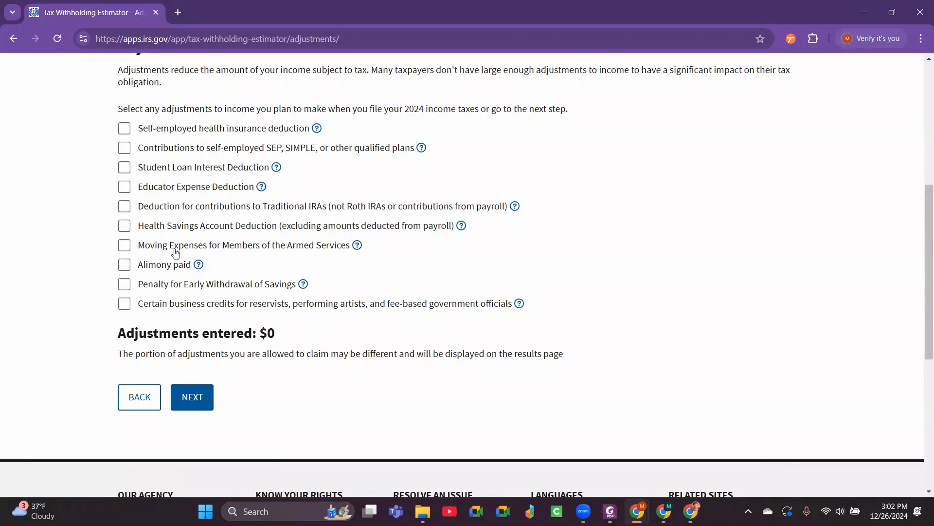
# Continue without adjustments, choose to just use the standard deduction, and proceed to the tax credits
pyautogui.click(189, 397)
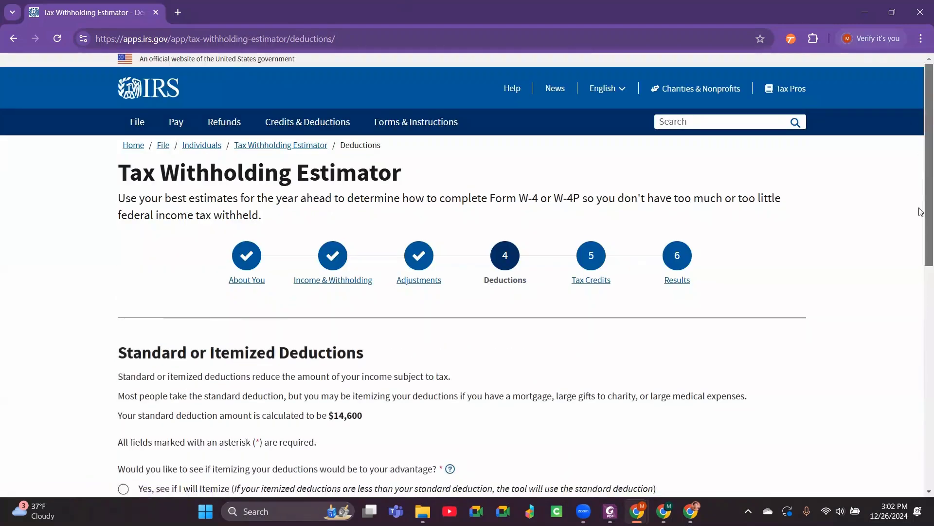
pyautogui.scroll(-5, 296, 192)
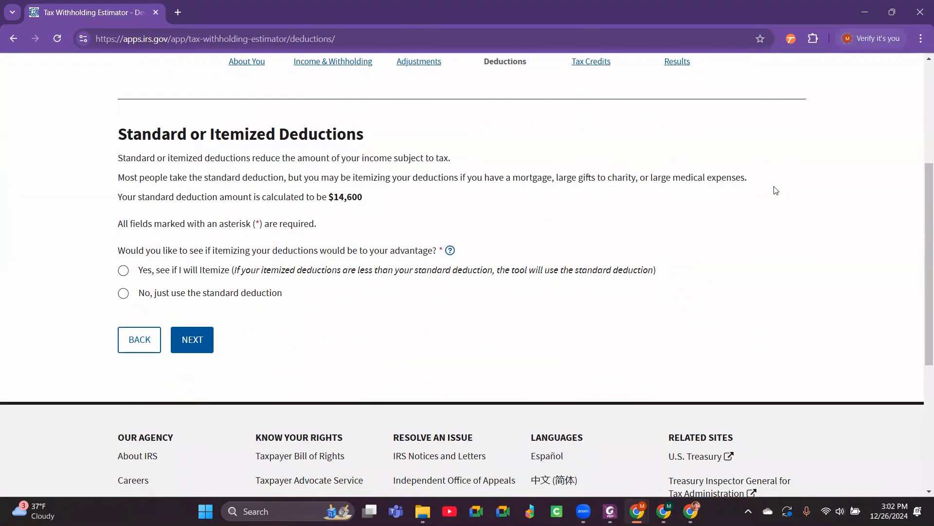
pyautogui.click(123, 293)
pyautogui.click(197, 340)
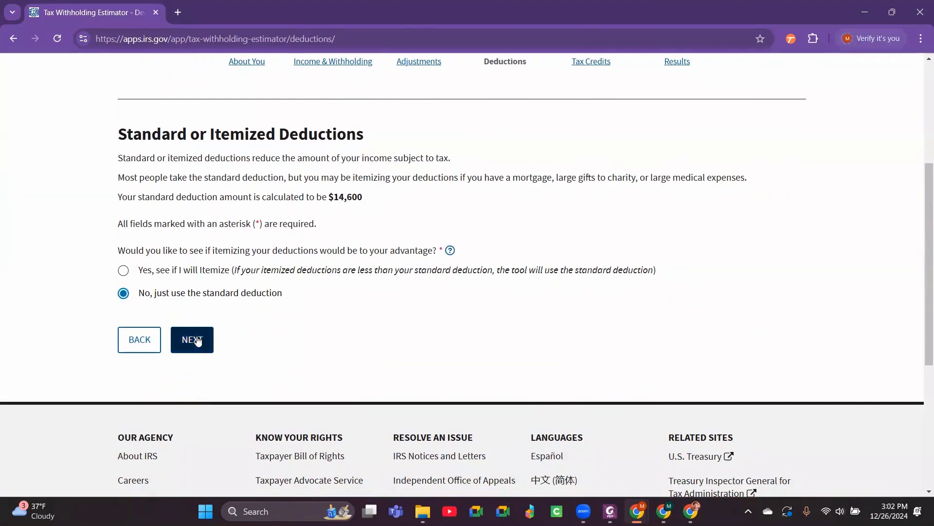
# Enter age 37 for January 1 of next year and proceed to the results without claiming tax credits
pyautogui.click(196, 422)
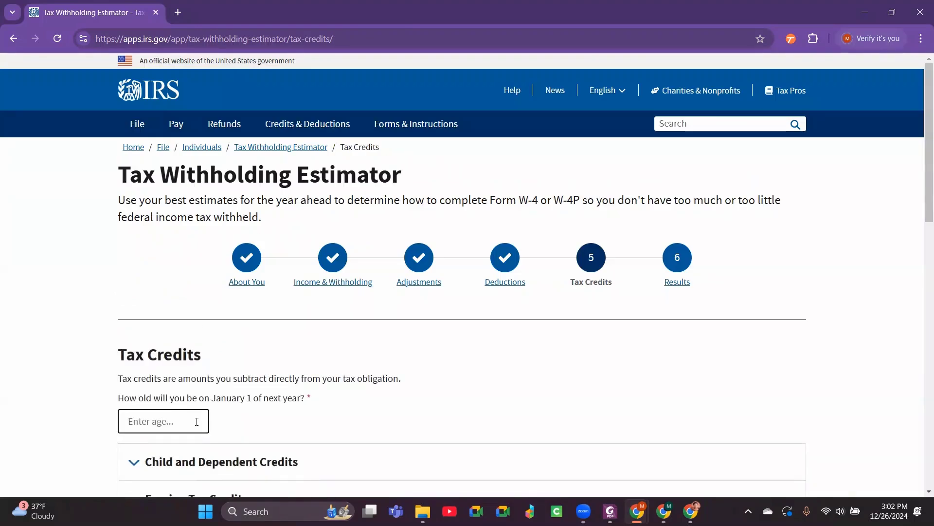
pyautogui.write('37')
pyautogui.click(116, 359)
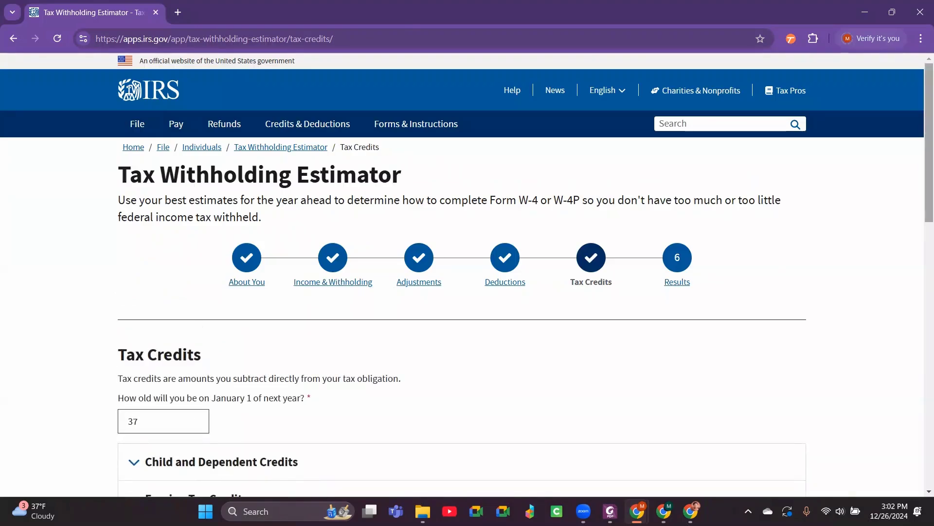
pyautogui.scroll(-4, 922, 294)
pyautogui.scroll(-5, 922, 293)
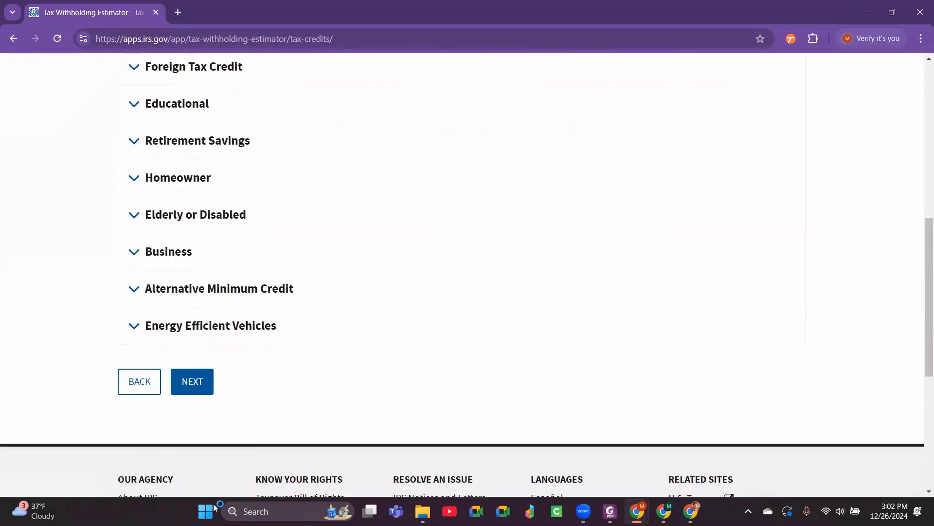
pyautogui.click(193, 390)
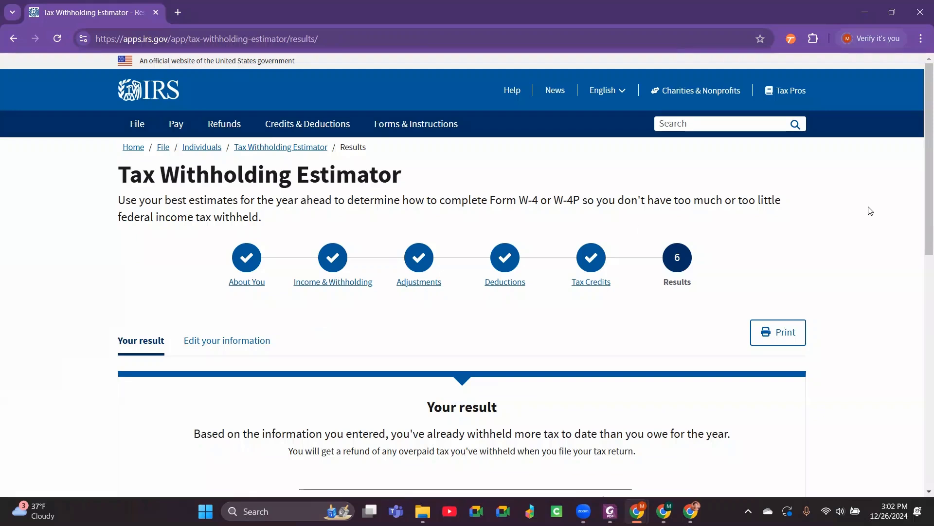
# Review the result summary, then open the entered-information breakdown and examine the self-employment tax
pyautogui.scroll(-6, 929, 229)
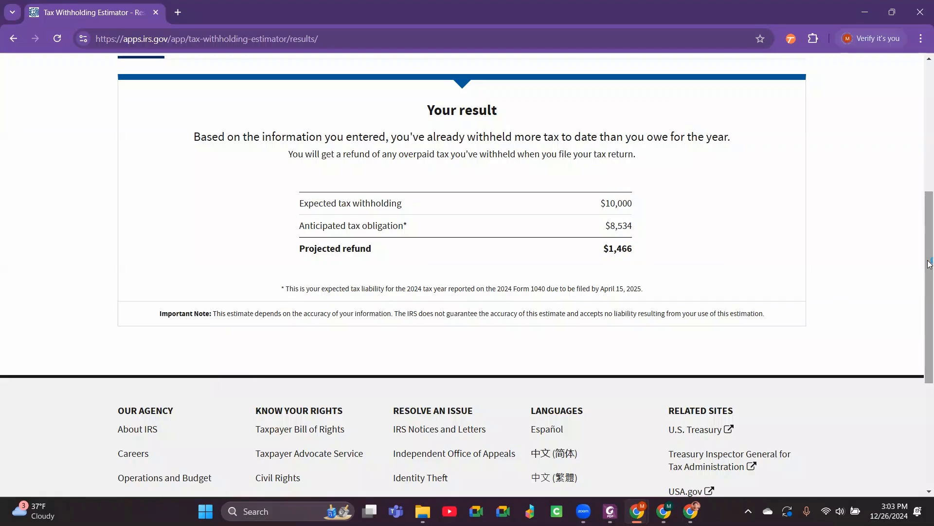
pyautogui.moveTo(930, 264); pyautogui.dragTo(930, 214)
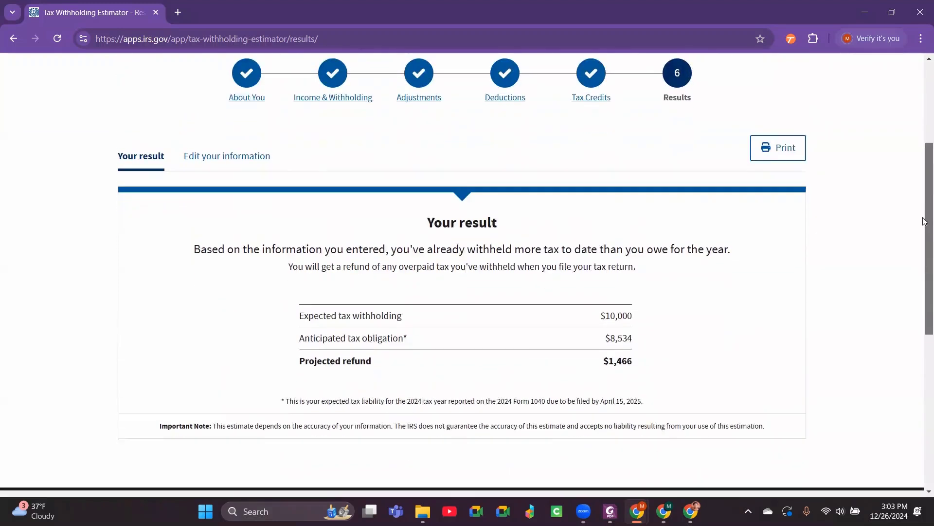
pyautogui.scroll(-1, 241, 121)
pyautogui.click(241, 122)
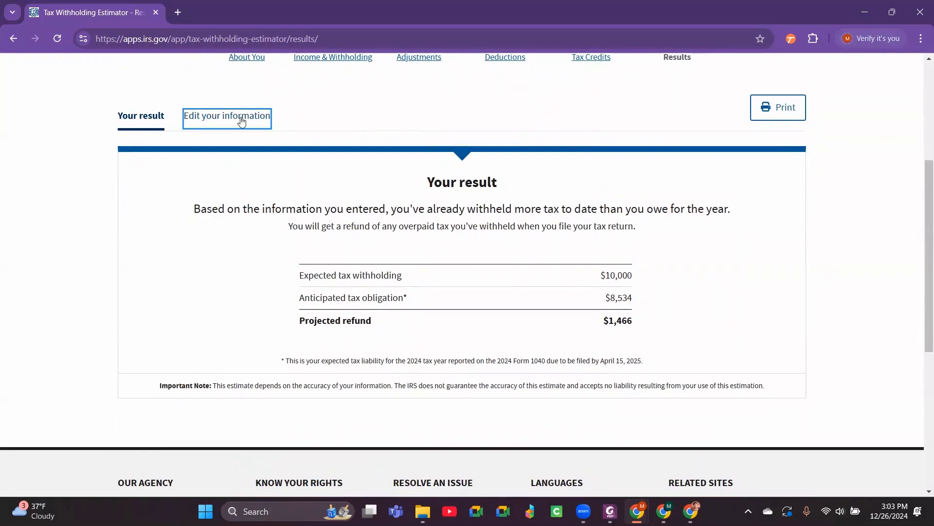
pyautogui.moveTo(928, 154); pyautogui.dragTo(919, 312)
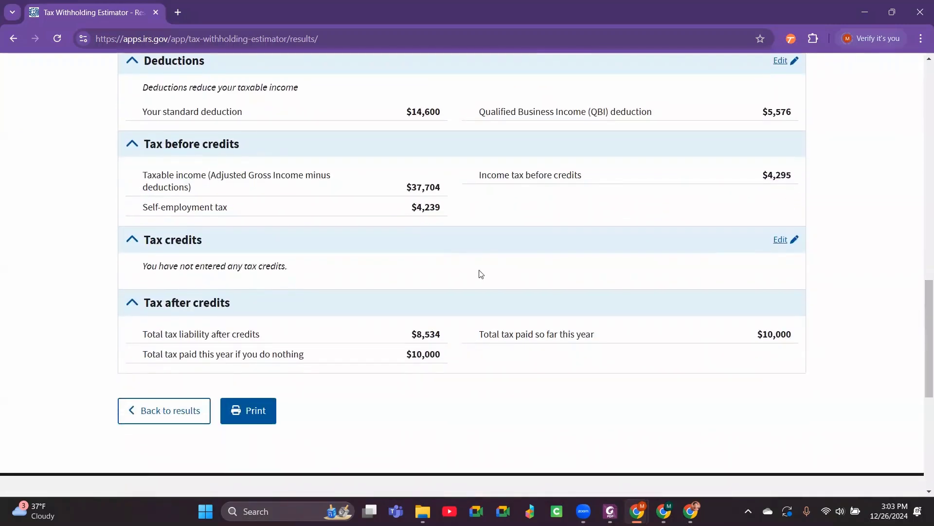
pyautogui.moveTo(445, 207); pyautogui.dragTo(415, 208)
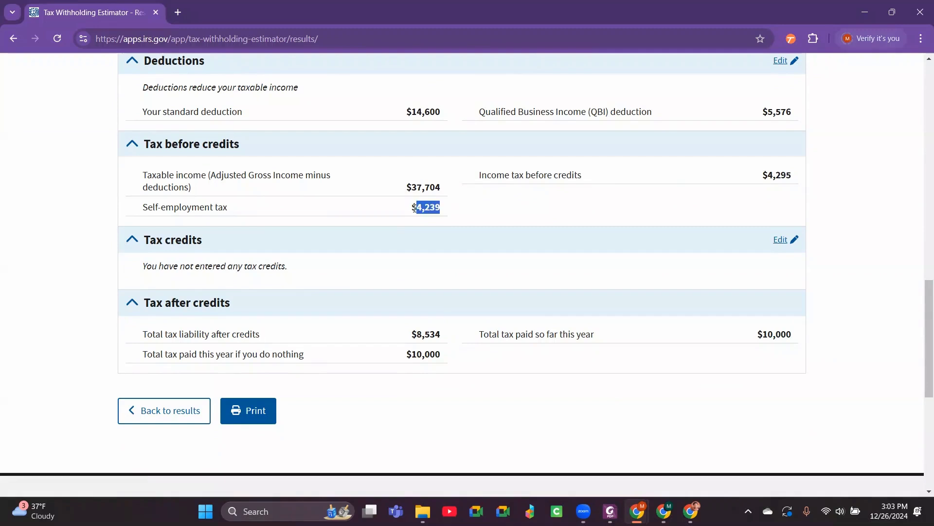
pyautogui.click(612, 216)
pyautogui.moveTo(929, 306); pyautogui.dragTo(906, 334)
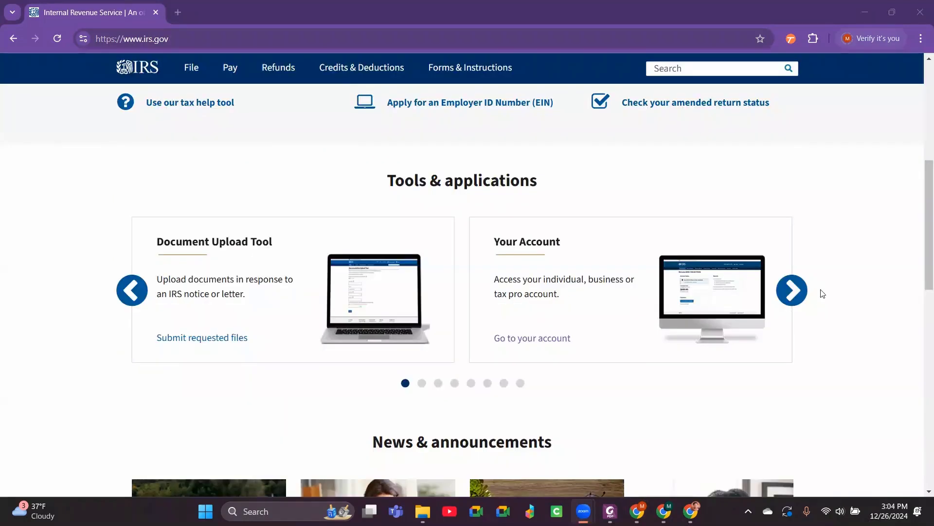
# Find the Tax Withholding Estimator among the IRS home page's tools and applications and open its page
pyautogui.click(792, 290)
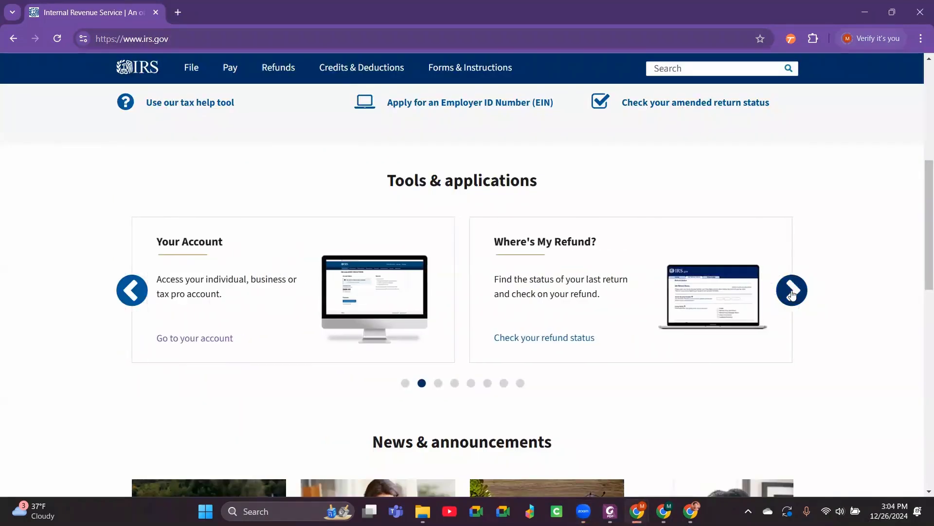
pyautogui.click(792, 290)
pyautogui.click(791, 291)
pyautogui.click(792, 290)
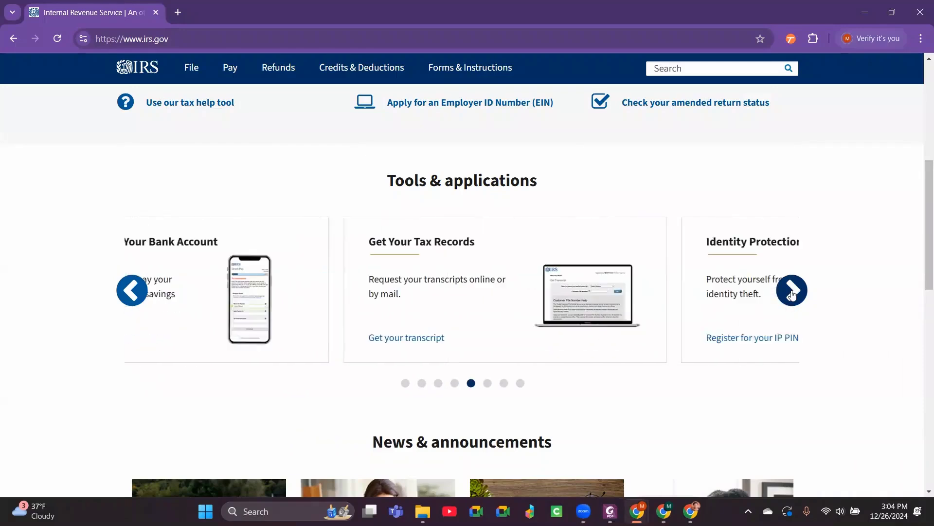
pyautogui.click(792, 291)
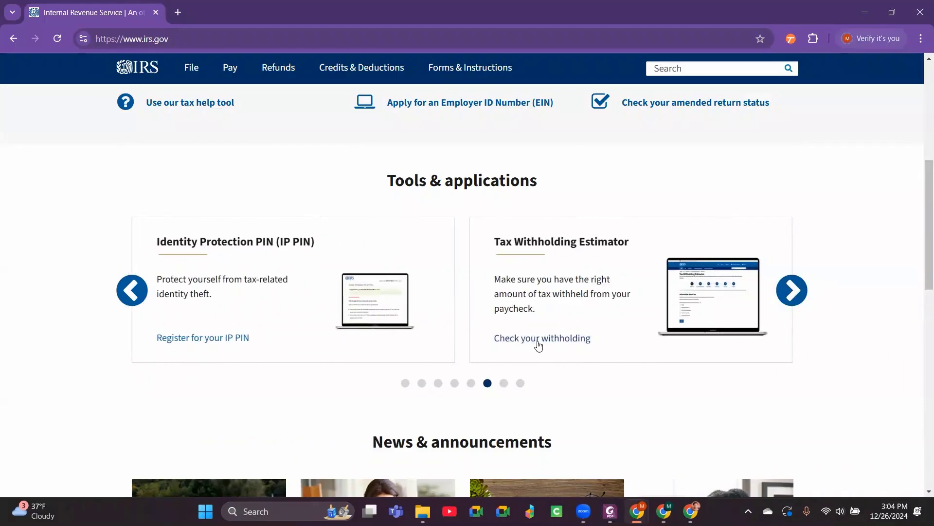
pyautogui.click(540, 339)
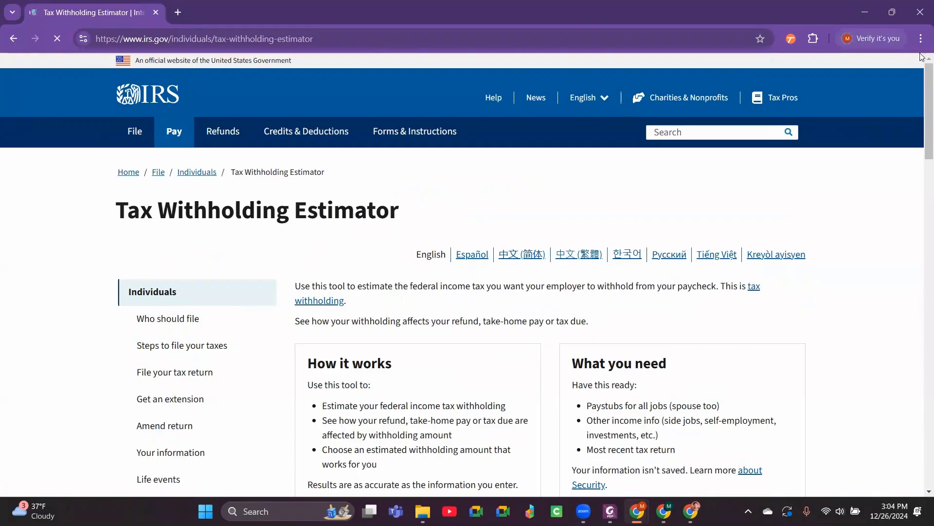
# Launch a new Tax Withholding Estimator session and set the filing status to Single
pyautogui.moveTo(929, 86); pyautogui.dragTo(930, 136)
pyautogui.click(549, 288)
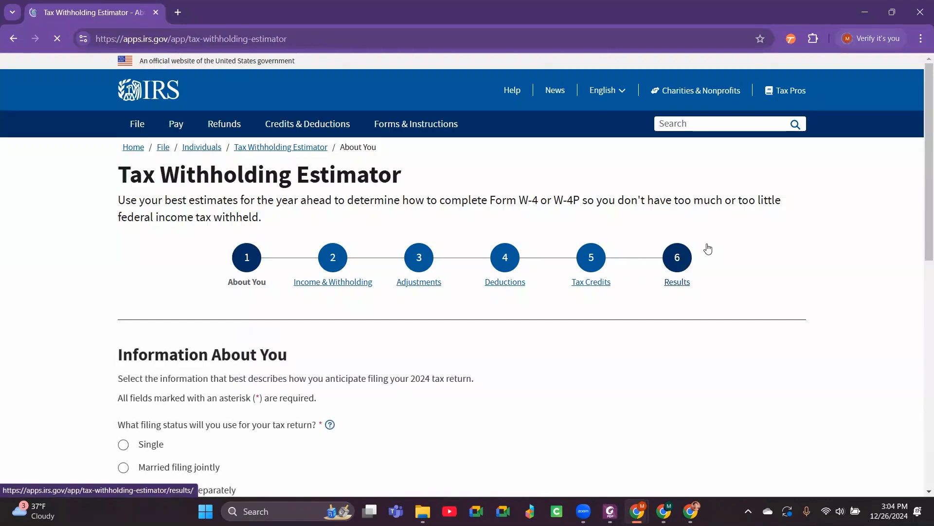
pyautogui.moveTo(928, 124); pyautogui.dragTo(915, 227)
pyautogui.click(124, 210)
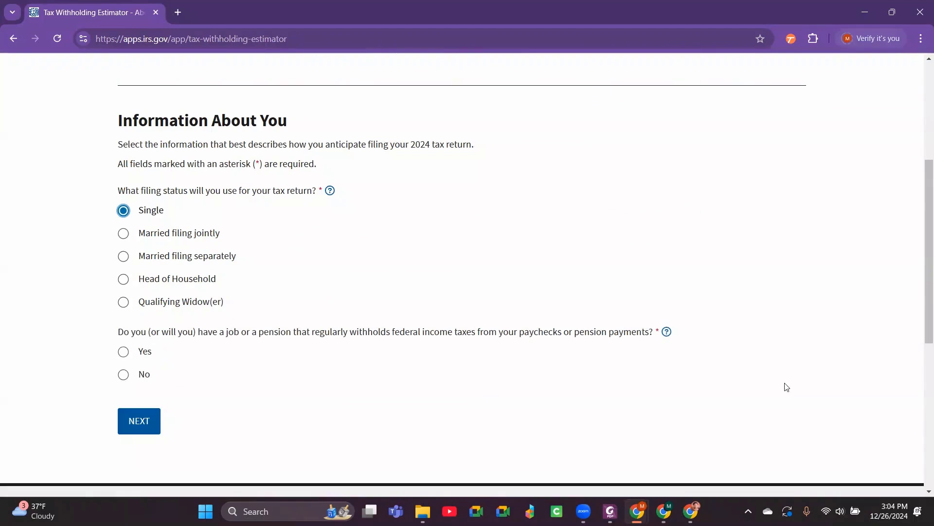
# Try answering No to having a job or pension that regularly withholds federal income taxes
pyautogui.moveTo(925, 284); pyautogui.dragTo(926, 310)
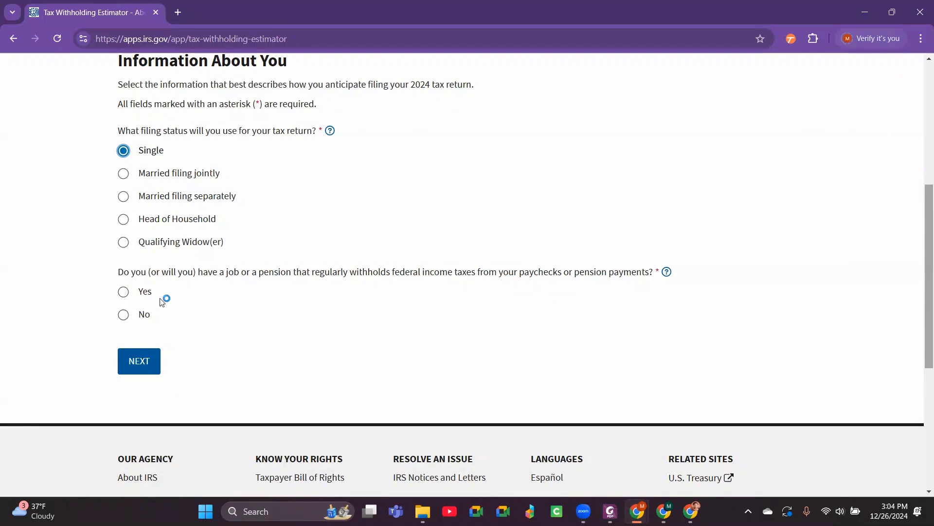
pyautogui.click(123, 315)
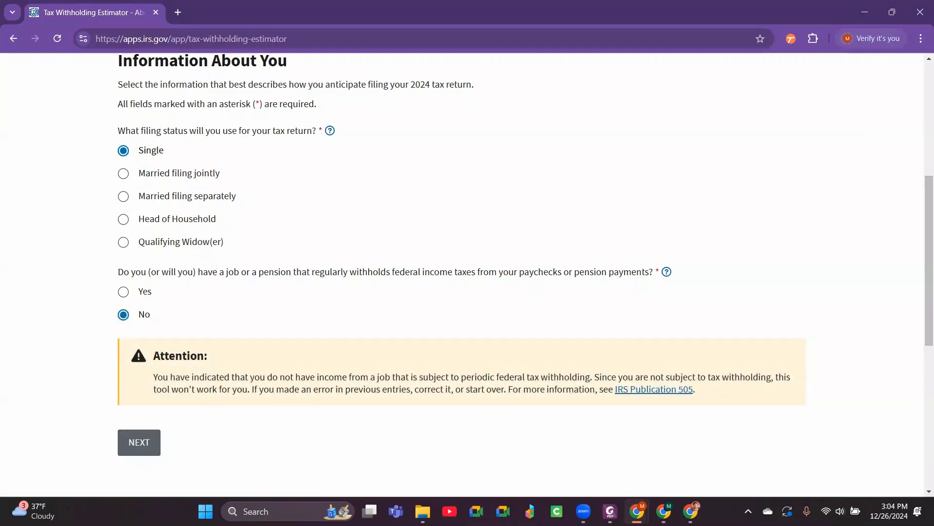
pyautogui.moveTo(929, 233); pyautogui.dragTo(926, 265)
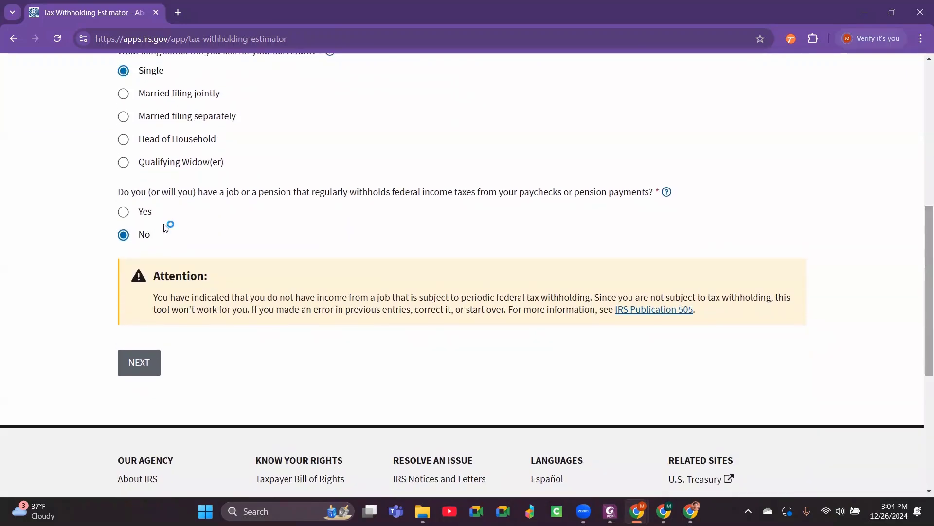
# Answer Yes to having a job or pension with federal withholding and proceed to Income & Withholding with no extra conditions selected
pyautogui.click(124, 213)
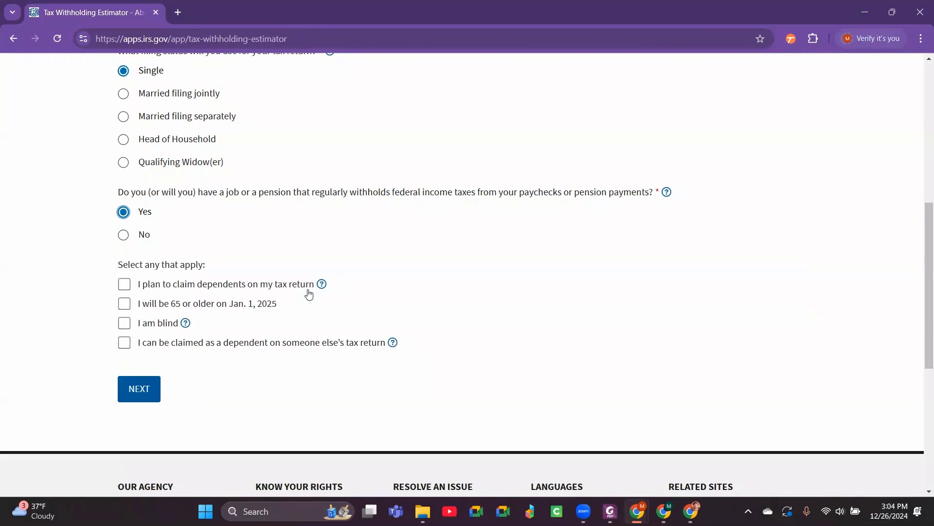
pyautogui.click(150, 395)
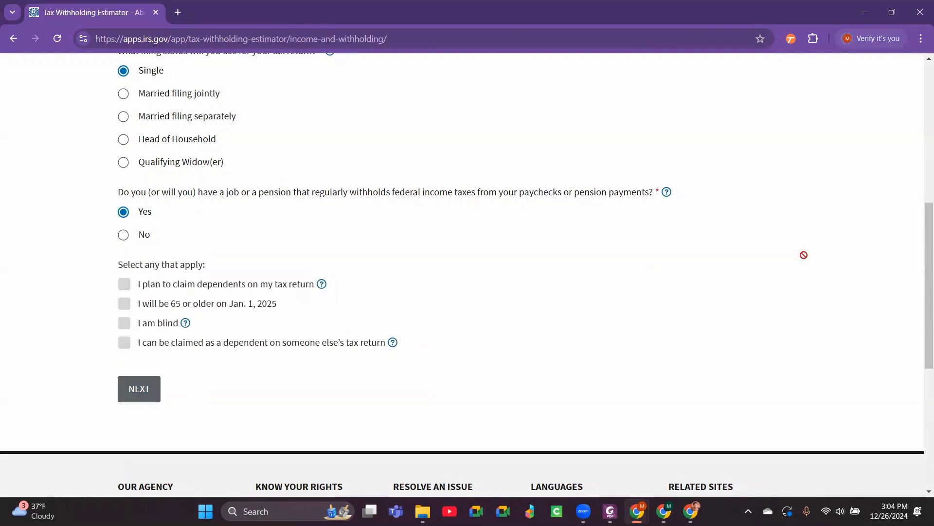
pyautogui.moveTo(928, 171); pyautogui.dragTo(908, 228)
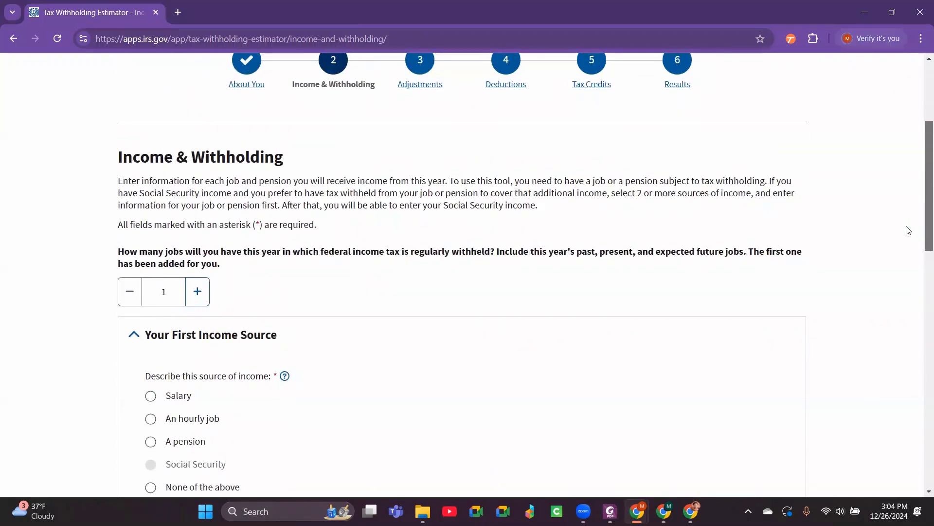
# Try describing the first income source as None of the above
pyautogui.moveTo(908, 230); pyautogui.dragTo(879, 305)
pyautogui.scroll(4, 883, 257)
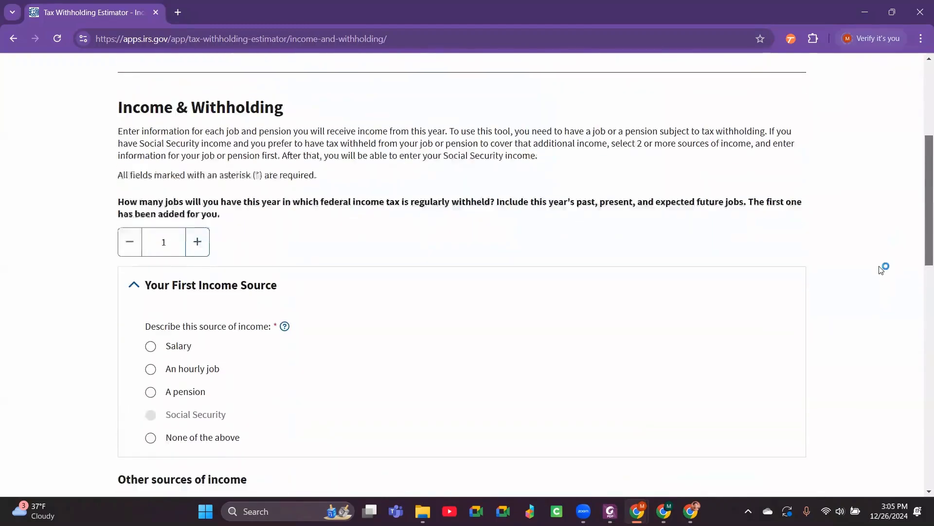
pyautogui.scroll(-3, 882, 272)
pyautogui.scroll(-2, 881, 285)
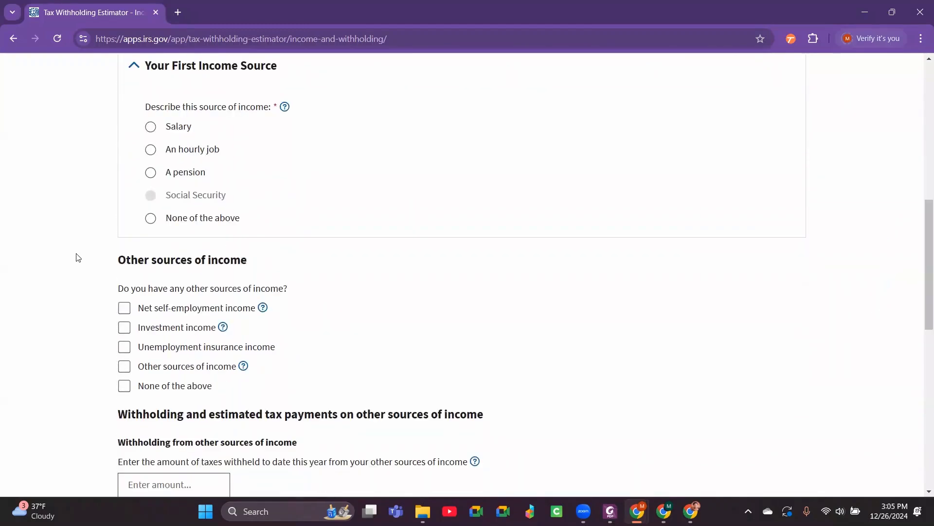
pyautogui.click(150, 217)
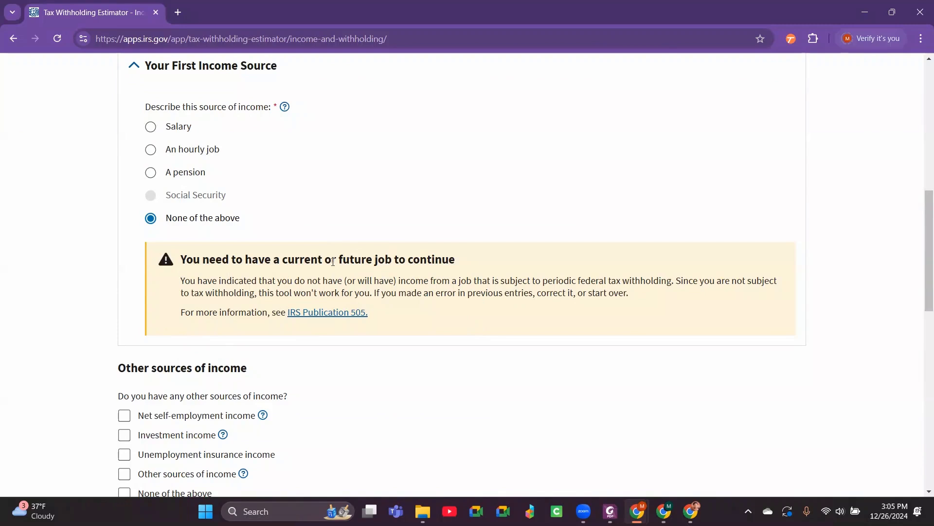
# Describe the first income source as a salary earned all year and paid once a month
pyautogui.click(150, 128)
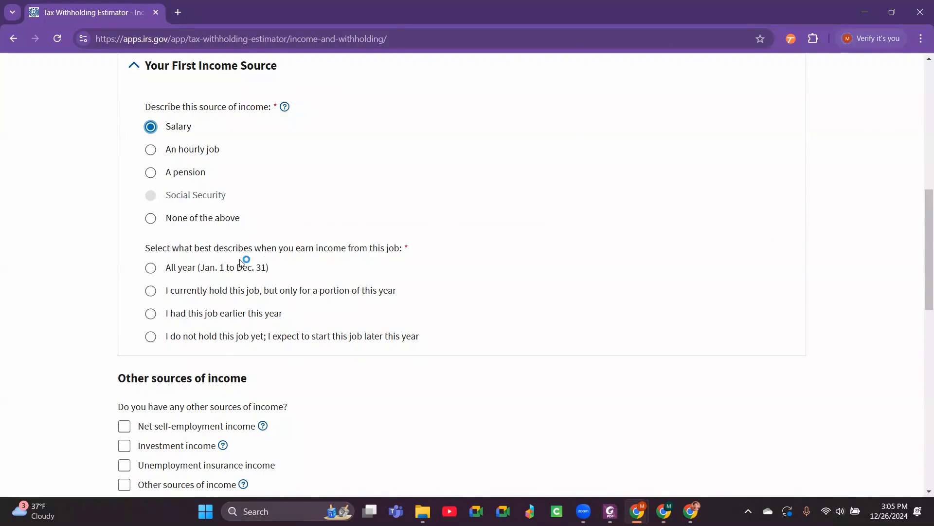
pyautogui.click(150, 268)
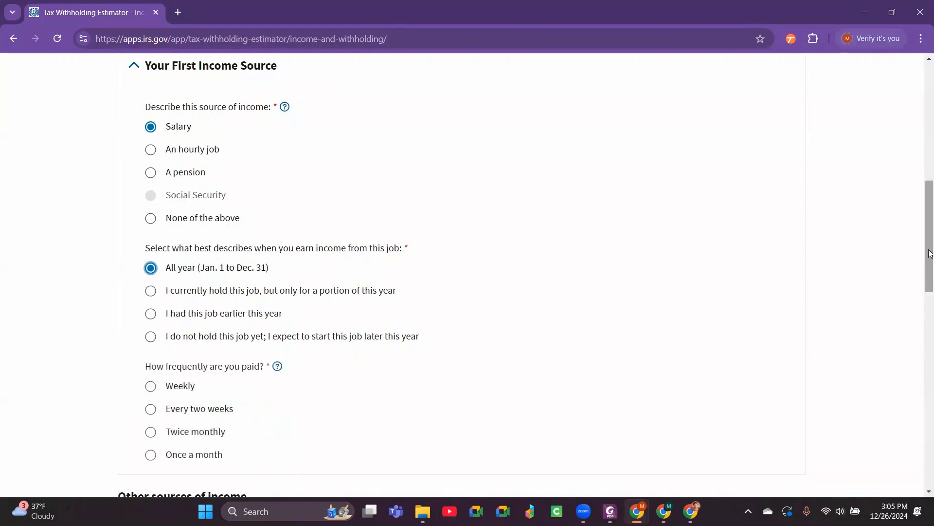
pyautogui.moveTo(929, 253); pyautogui.dragTo(932, 317)
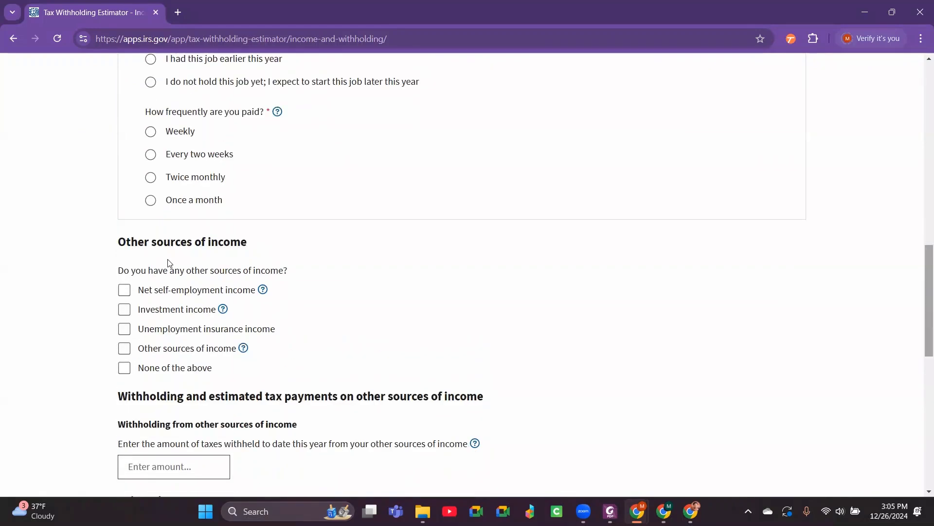
pyautogui.click(152, 203)
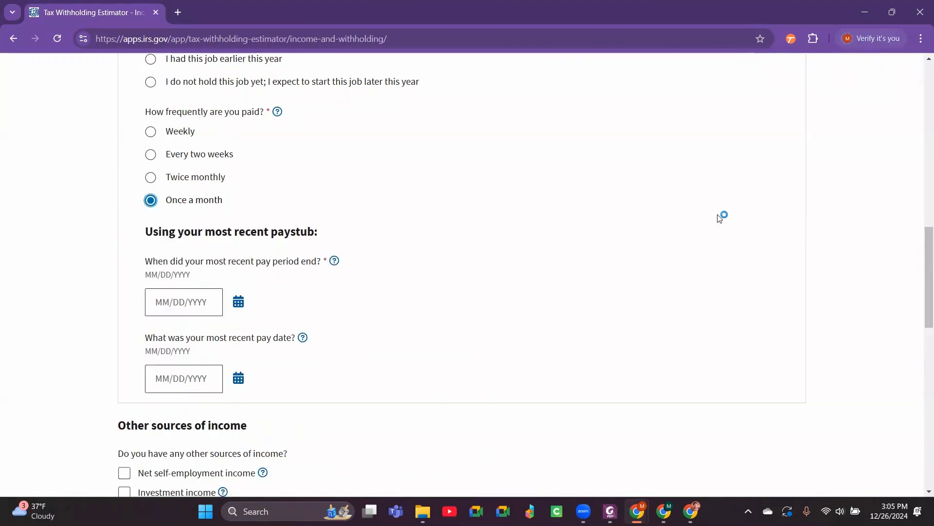
# Enter 11/30/2024 as the most recent pay period end and 12/01/2024 as the most recent pay date
pyautogui.click(185, 302)
pyautogui.write('12/0')
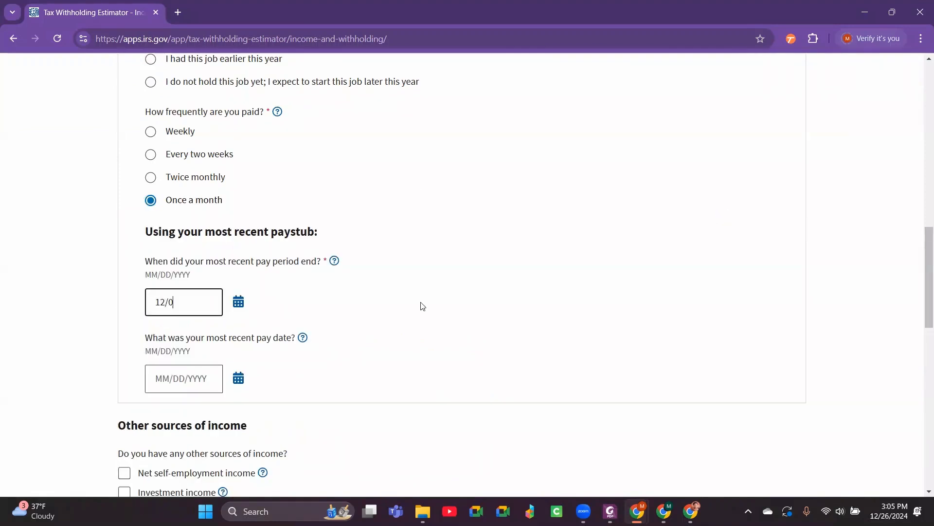
pyautogui.write('1/2024')
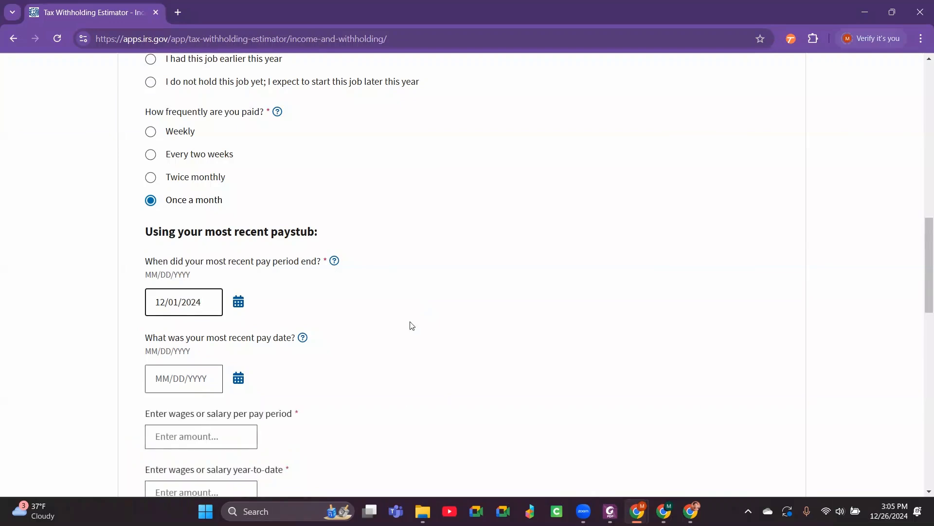
pyautogui.click(147, 384)
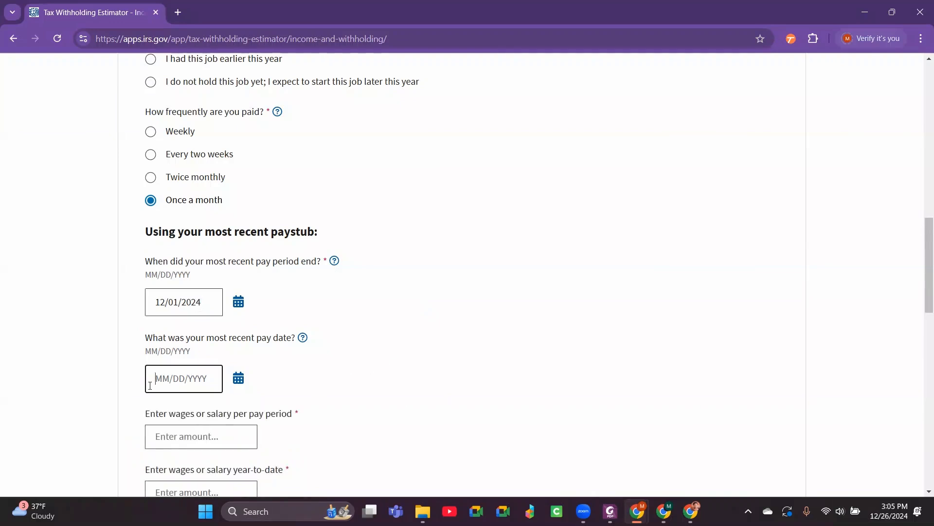
pyautogui.write('11/')
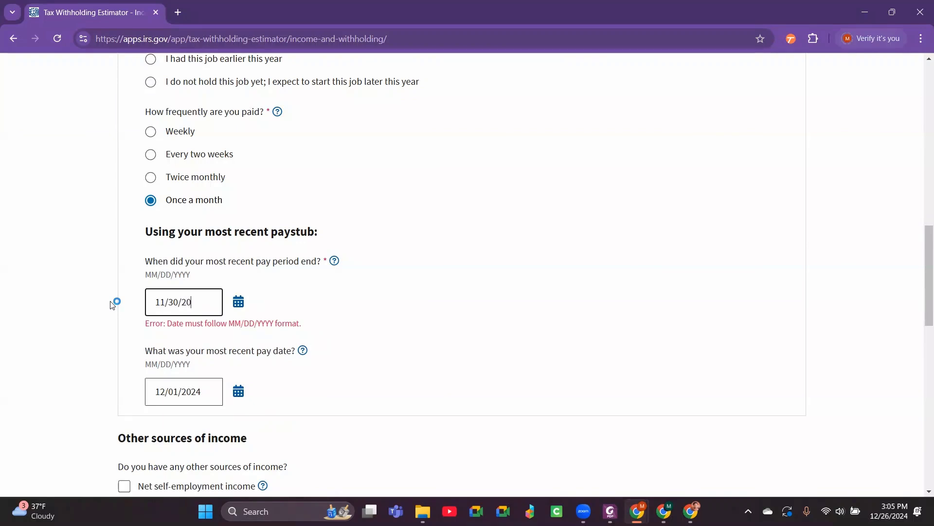
pyautogui.write('30/2024')
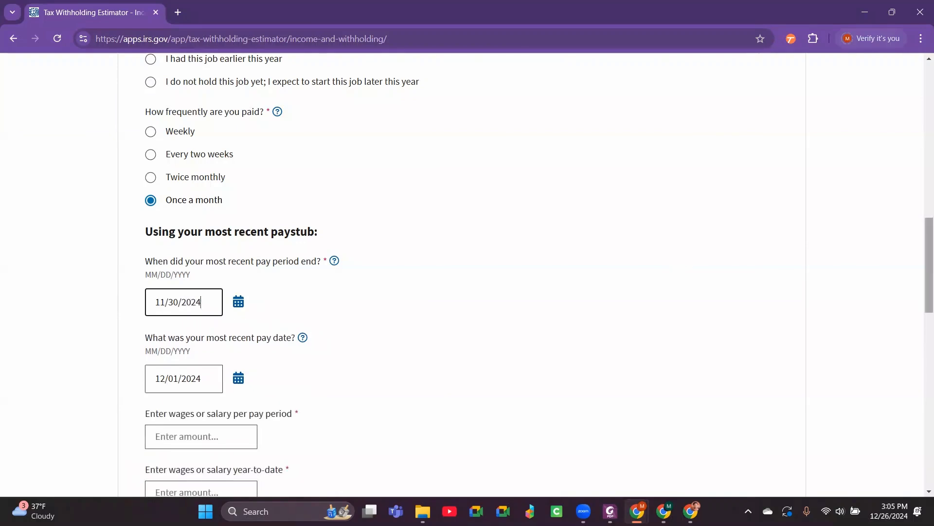
# Enter wages of $5,000 per pay period and $60,000 year-to-date, and confirm the projected total income as correct
pyautogui.moveTo(929, 278); pyautogui.dragTo(931, 335)
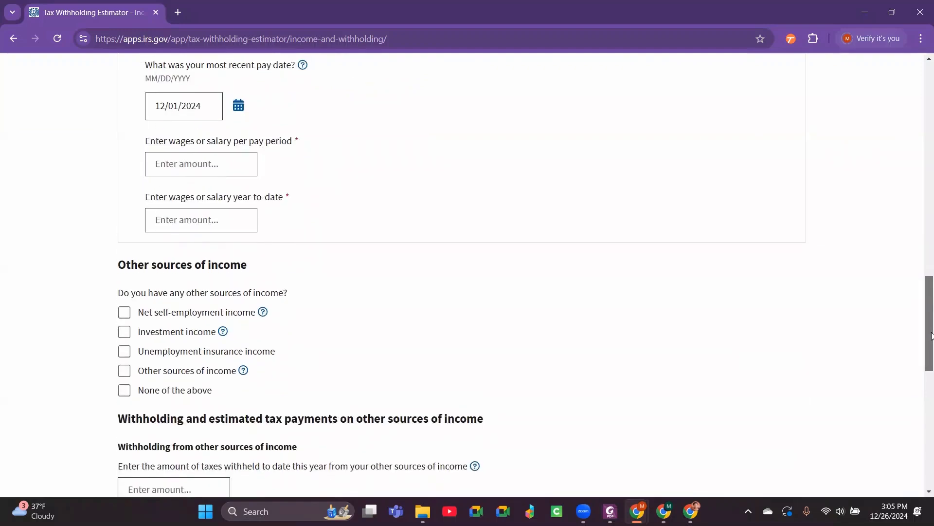
pyautogui.scroll(2, 195, 263)
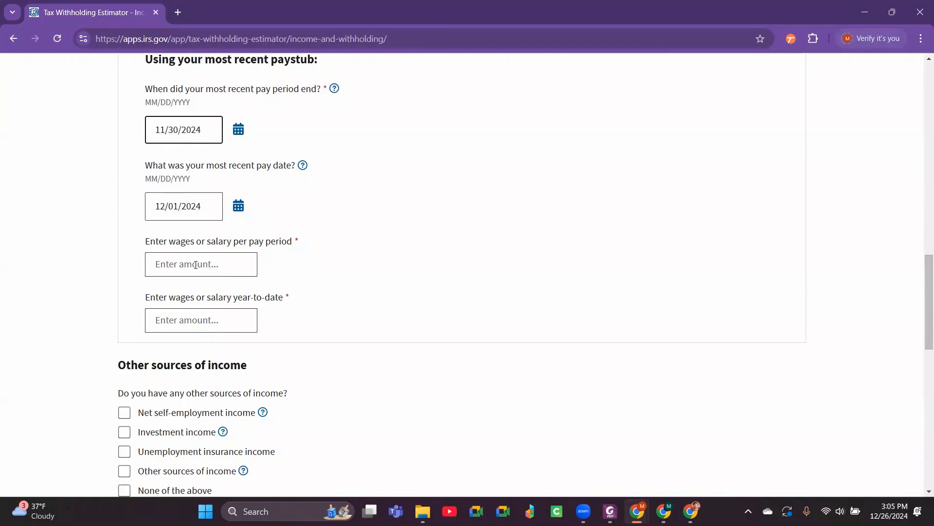
pyautogui.click(195, 265)
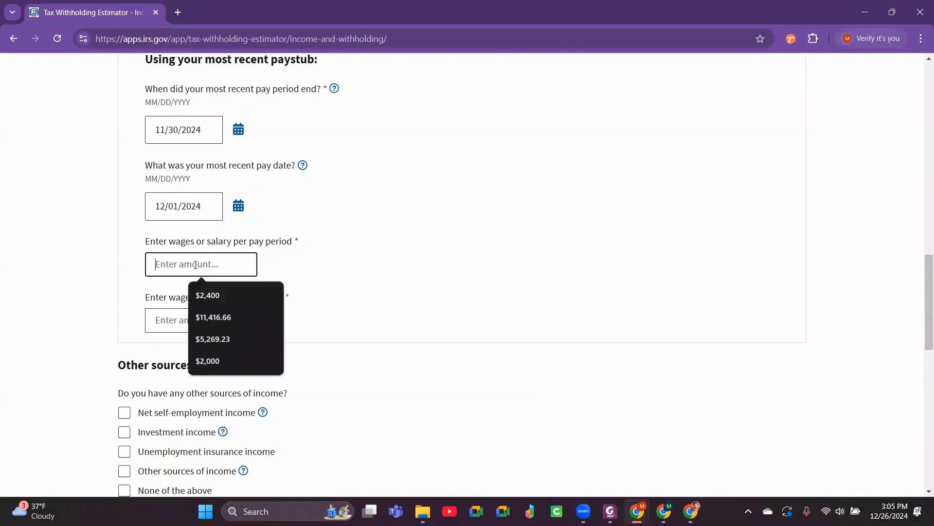
pyautogui.write('5000')
pyautogui.press('Tab')
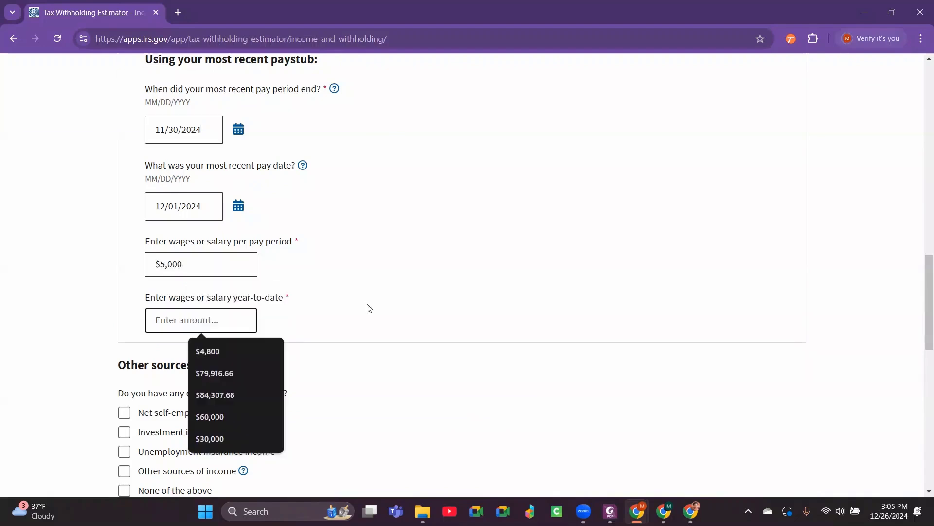
pyautogui.write('600000')
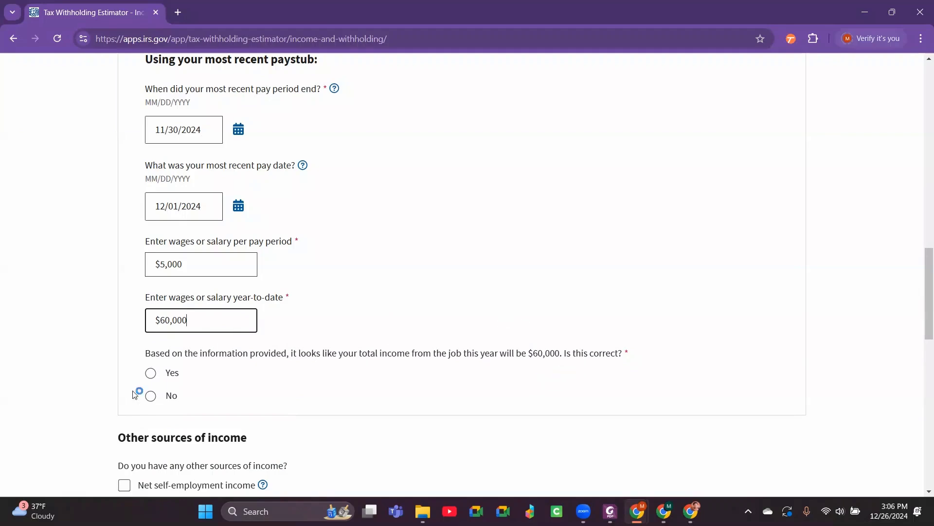
pyautogui.click(151, 372)
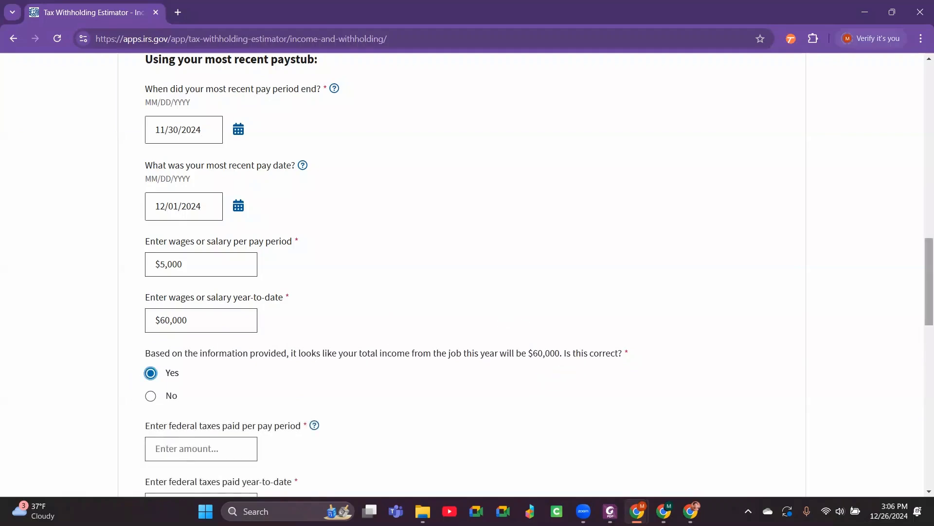
# Set both the wages per pay period and the year-to-date wages to $1
pyautogui.moveTo(931, 304); pyautogui.dragTo(931, 347)
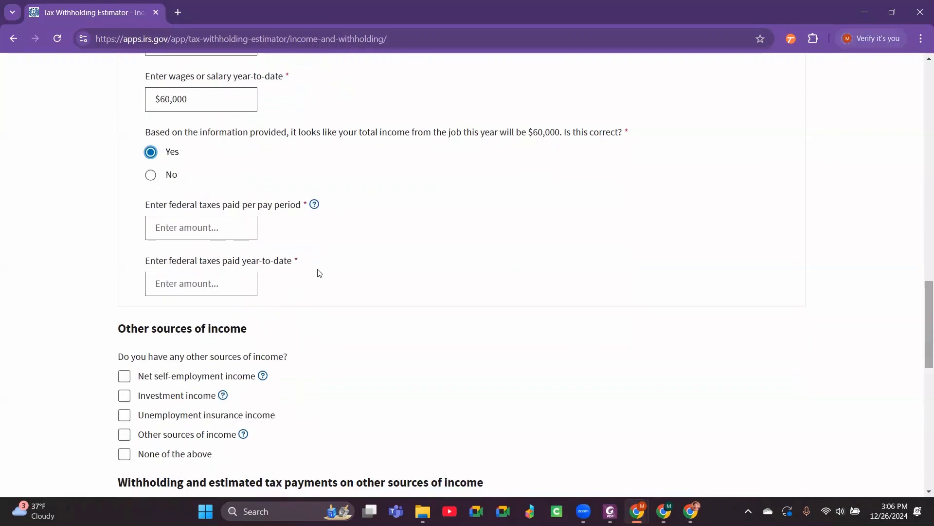
pyautogui.click(192, 226)
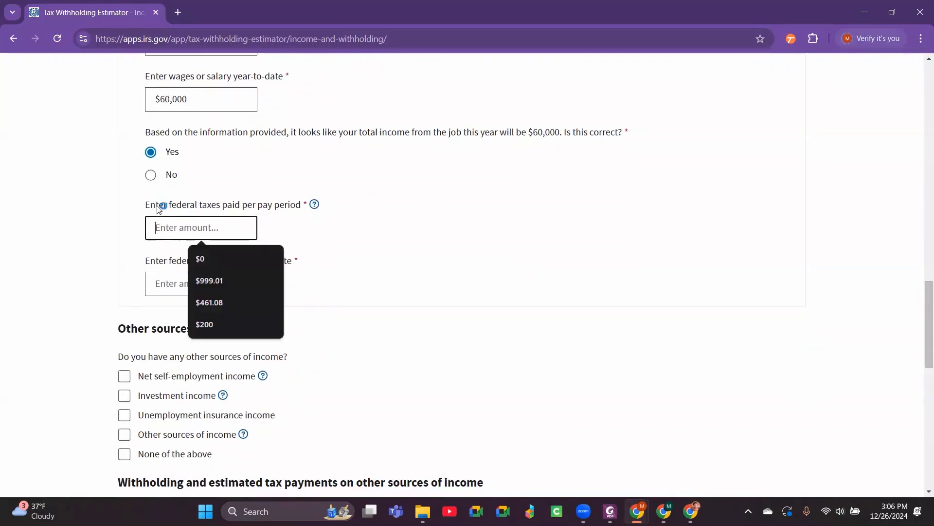
pyautogui.click(344, 201)
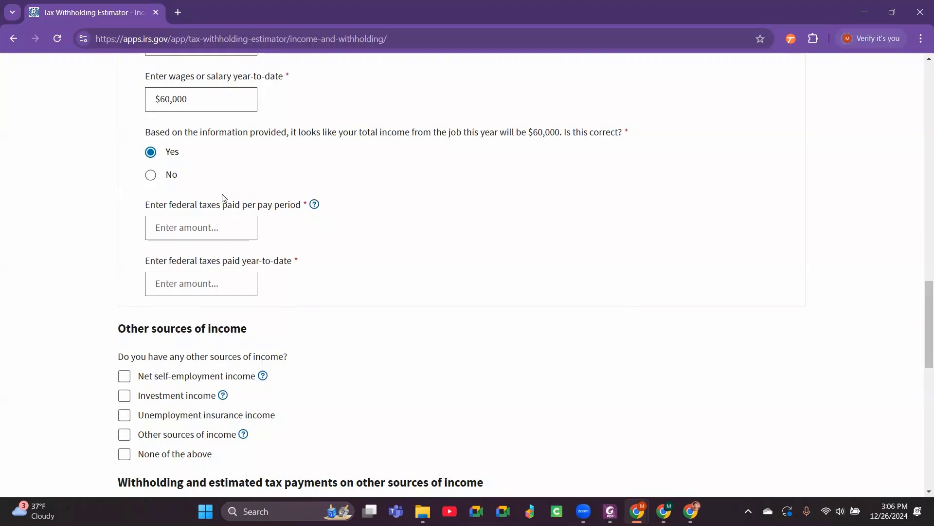
pyautogui.click(165, 238)
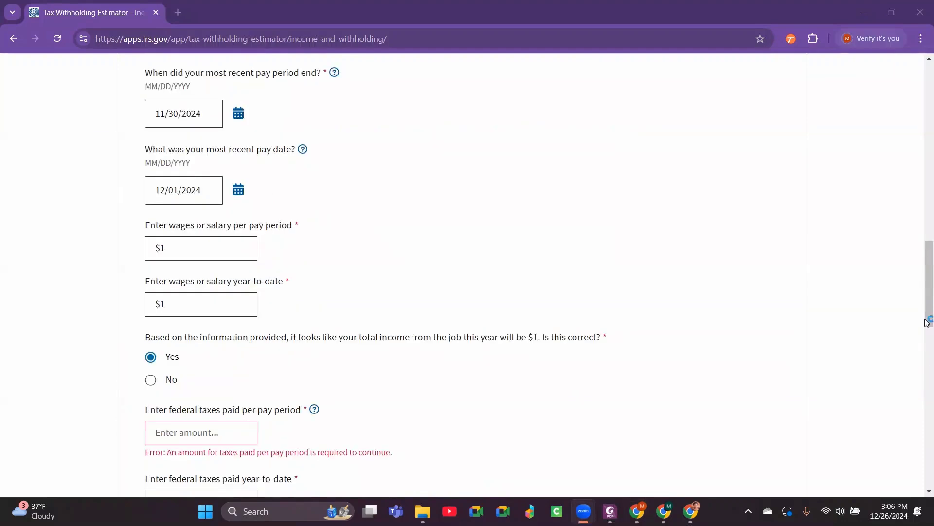
# Enter $0 for the job's federal taxes paid, both per pay period and year-to-date
pyautogui.moveTo(926, 319); pyautogui.dragTo(911, 343)
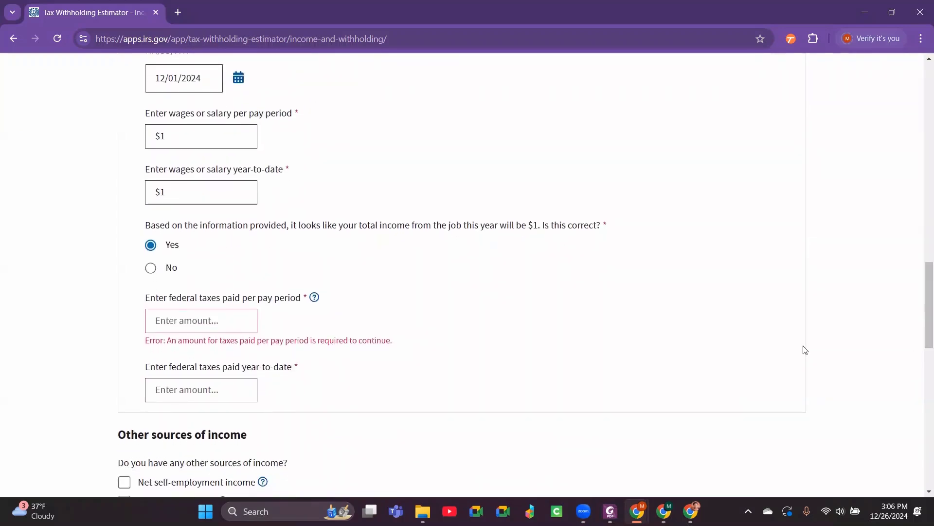
pyautogui.click(176, 329)
pyautogui.click(198, 350)
pyautogui.click(182, 375)
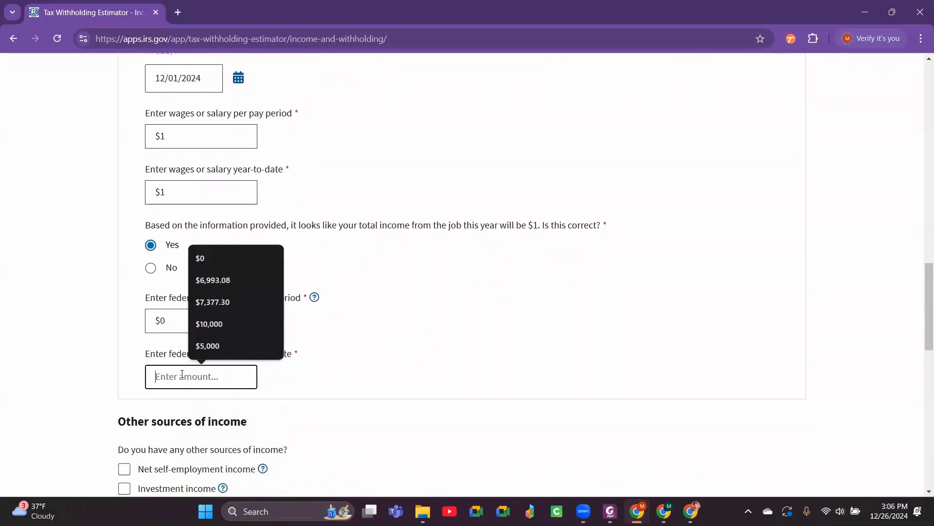
pyautogui.write('0')
pyautogui.click(11, 410)
# Mark None of the above for the job's contributions and bonuses, and add $60,000 of net self-employment income
pyautogui.moveTo(927, 295); pyautogui.dragTo(926, 339)
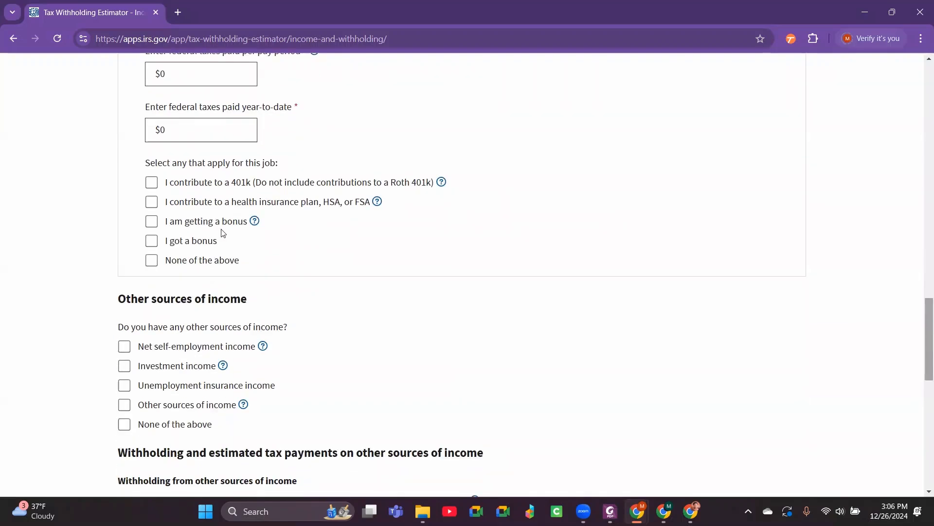
pyautogui.click(151, 260)
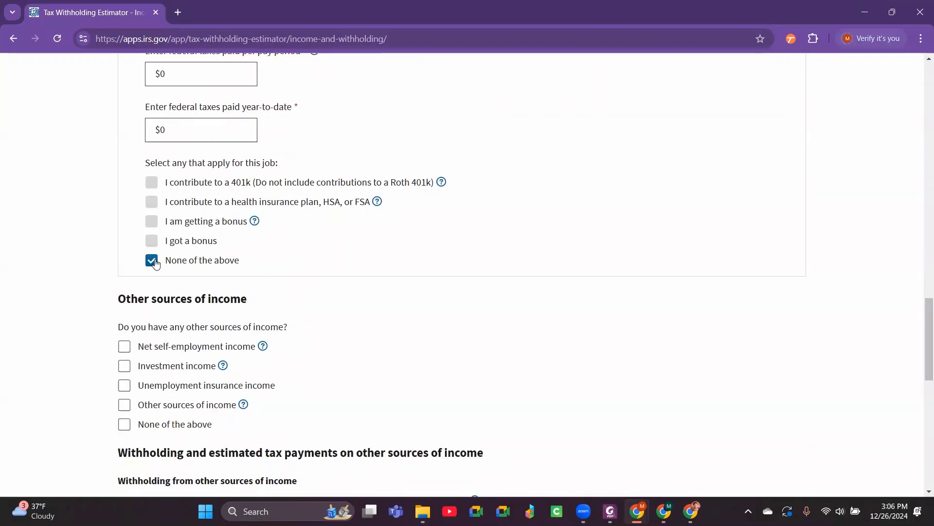
pyautogui.click(124, 345)
pyautogui.moveTo(930, 315); pyautogui.dragTo(930, 332)
pyautogui.click(184, 262)
pyautogui.write('600000')
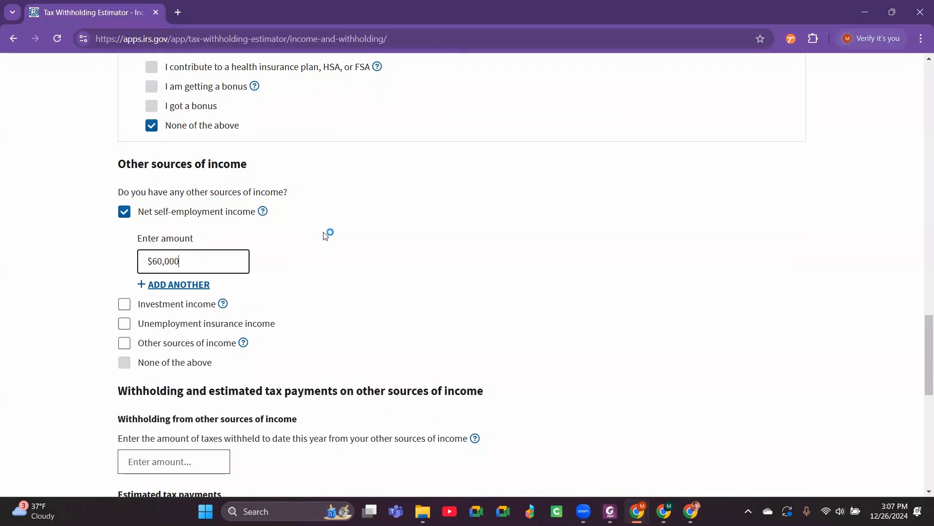
# Enter $10,000 as the estimated tax payments made to date this year
pyautogui.moveTo(930, 384); pyautogui.dragTo(904, 302)
pyautogui.scroll(-15, 475, 363)
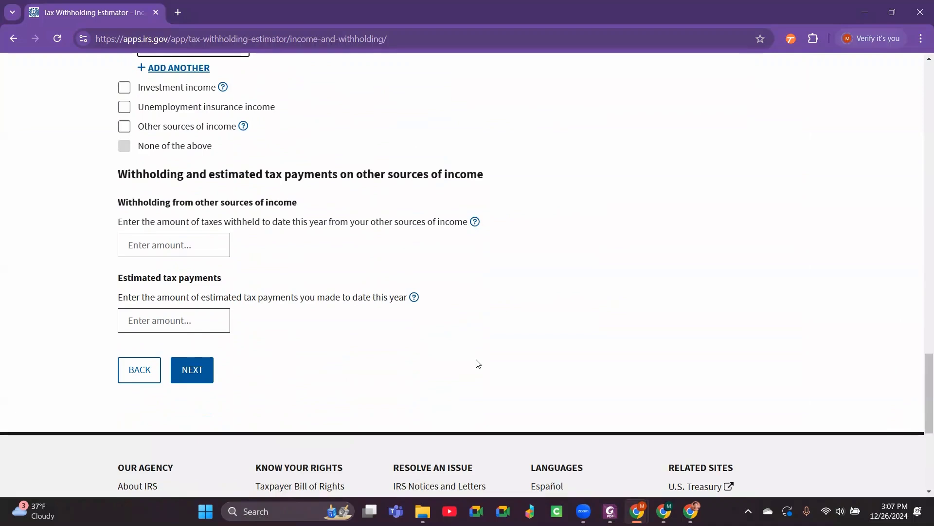
pyautogui.click(160, 325)
pyautogui.write('100000')
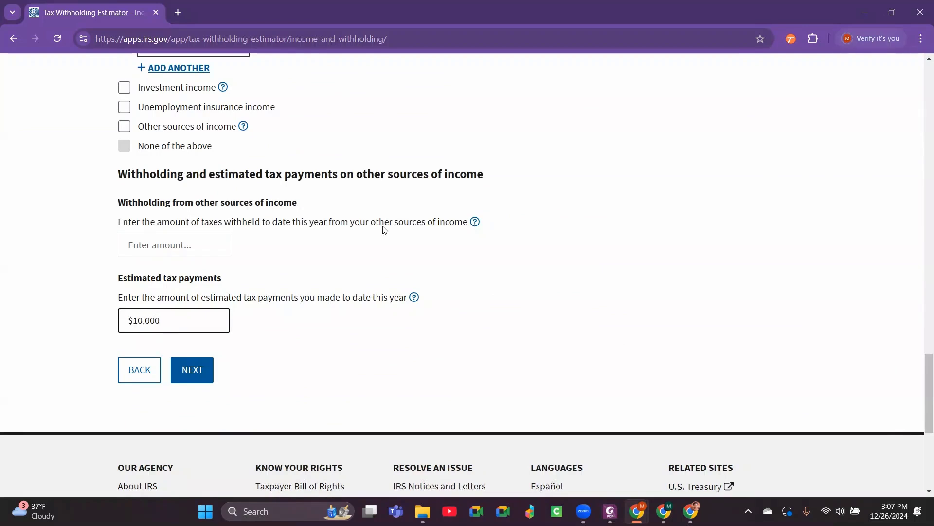
pyautogui.click(572, 237)
# Review the income entries, submit them, and continue past Adjustments to Deductions without selecting any adjustment
pyautogui.moveTo(932, 375); pyautogui.dragTo(921, 130)
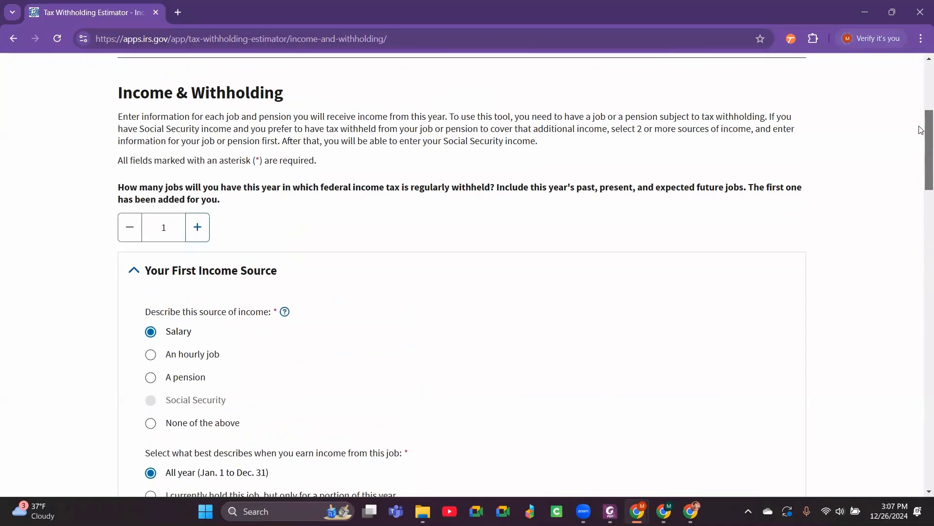
pyautogui.moveTo(921, 130); pyautogui.dragTo(870, 344)
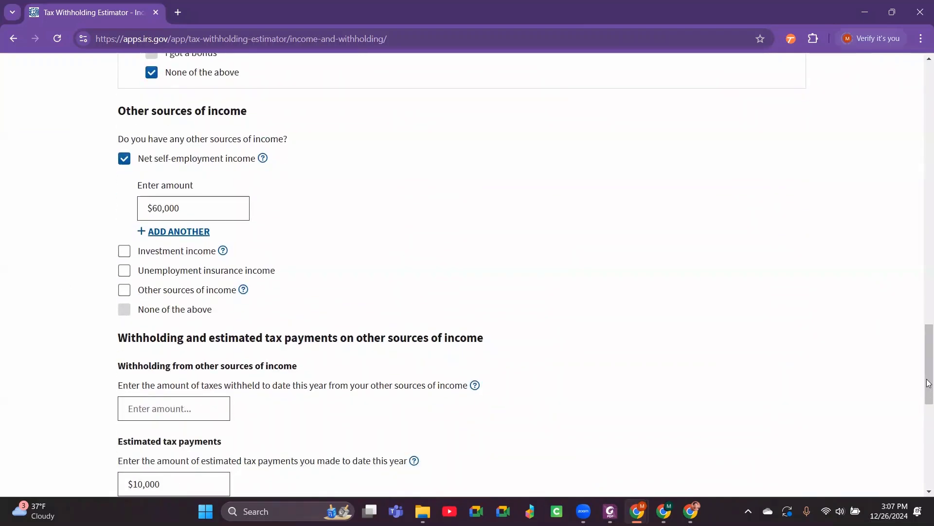
pyautogui.scroll(-4, 929, 383)
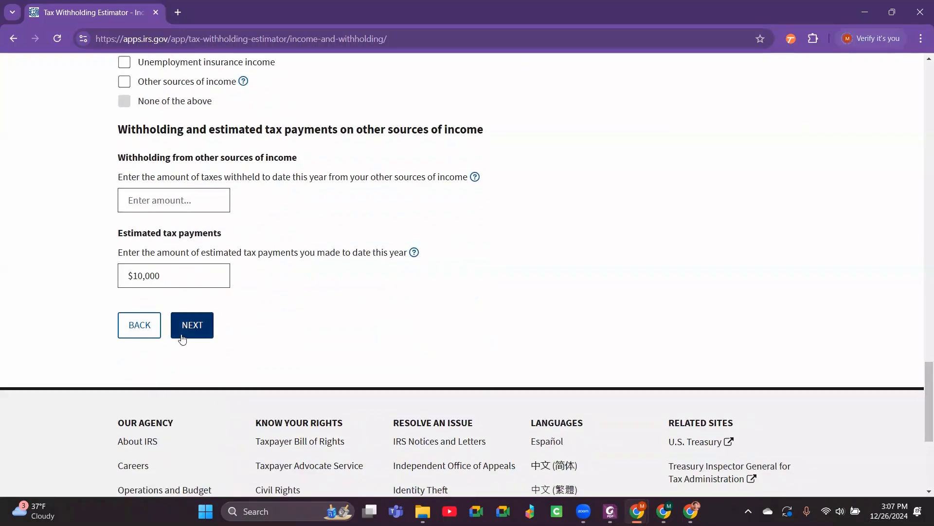
pyautogui.click(182, 337)
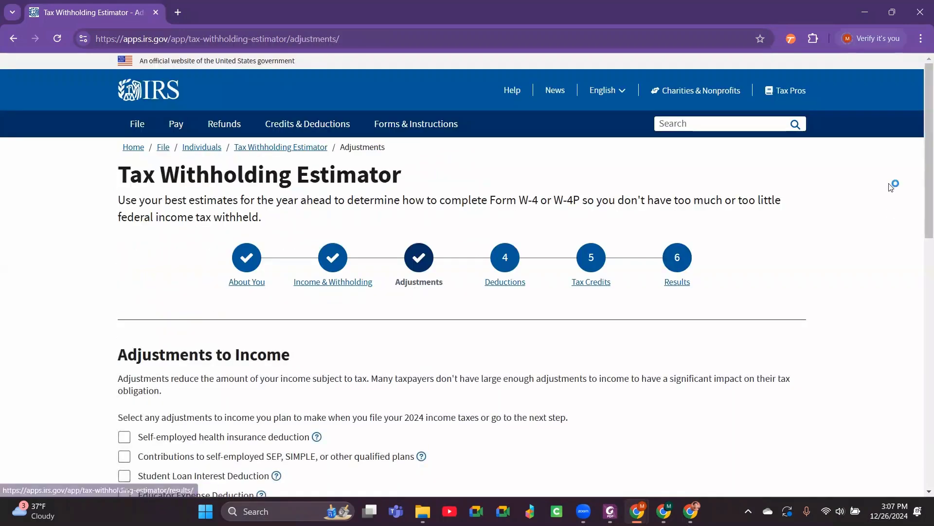
pyautogui.scroll(-6, 928, 170)
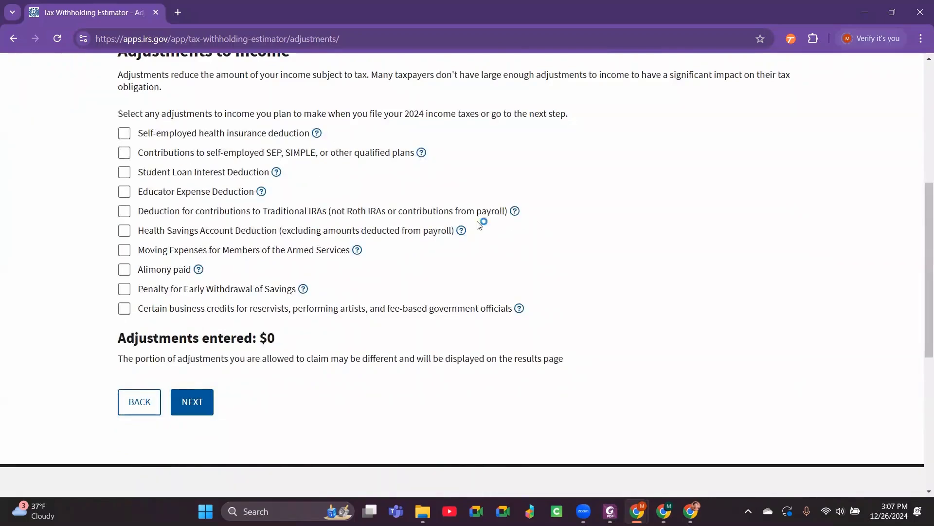
pyautogui.click(192, 402)
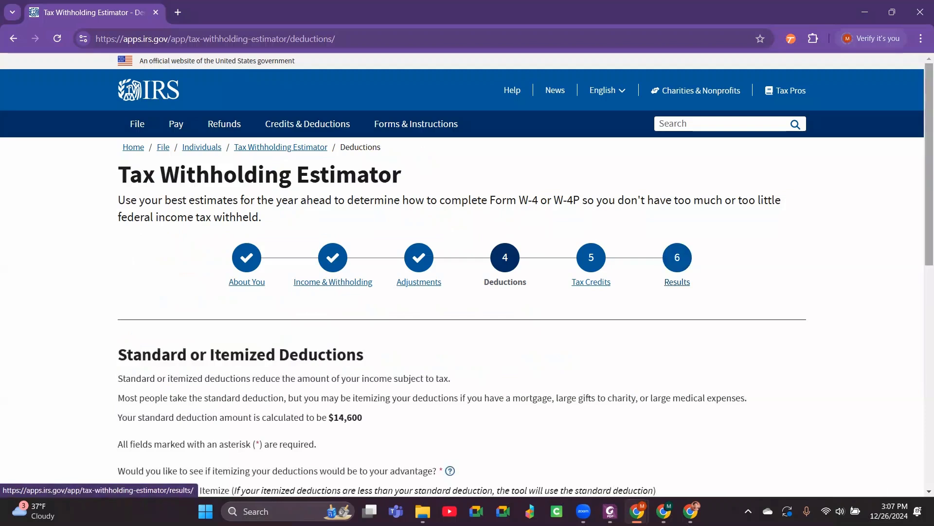
# Continue past Deductions, enter 37 as the age on January 1 of next year, and proceed to the results without tax credits
pyautogui.scroll(-3, 195, 389)
pyautogui.click(192, 357)
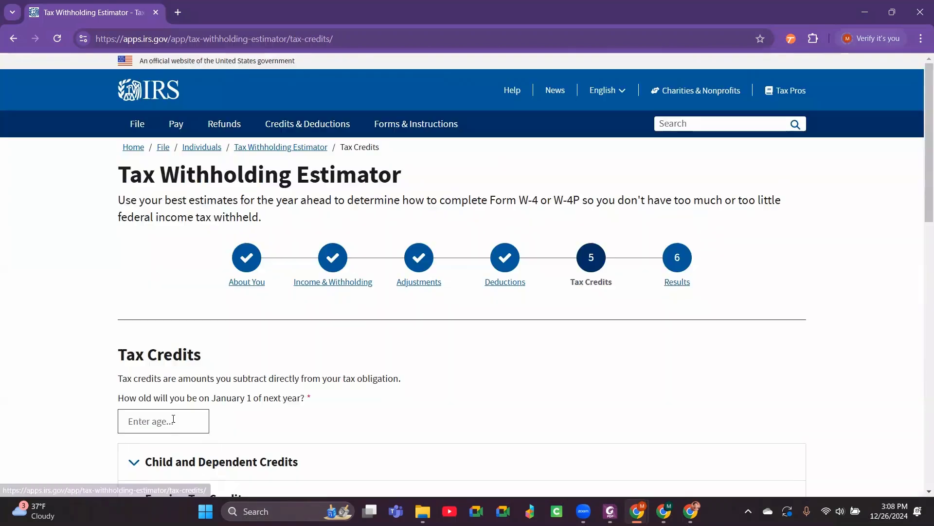
pyautogui.click(173, 418)
pyautogui.write('37')
pyautogui.click(117, 344)
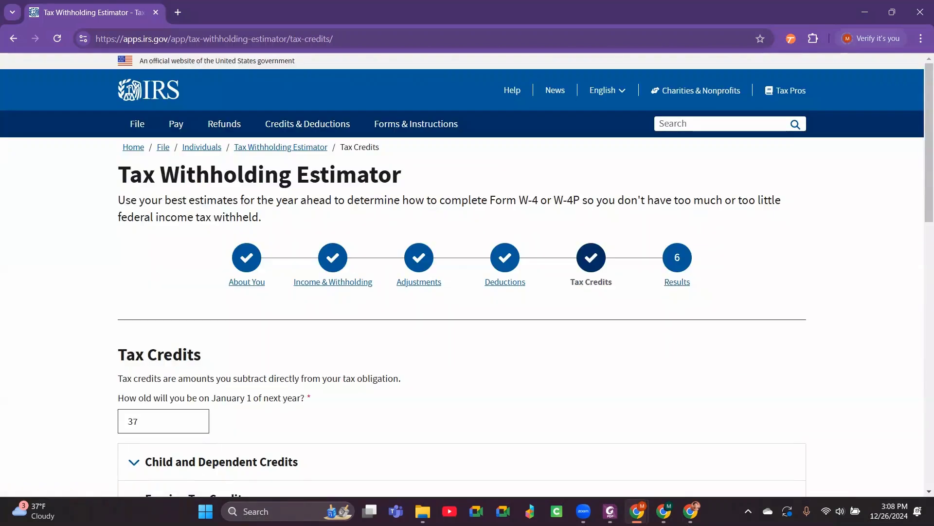
pyautogui.moveTo(931, 180); pyautogui.dragTo(920, 426)
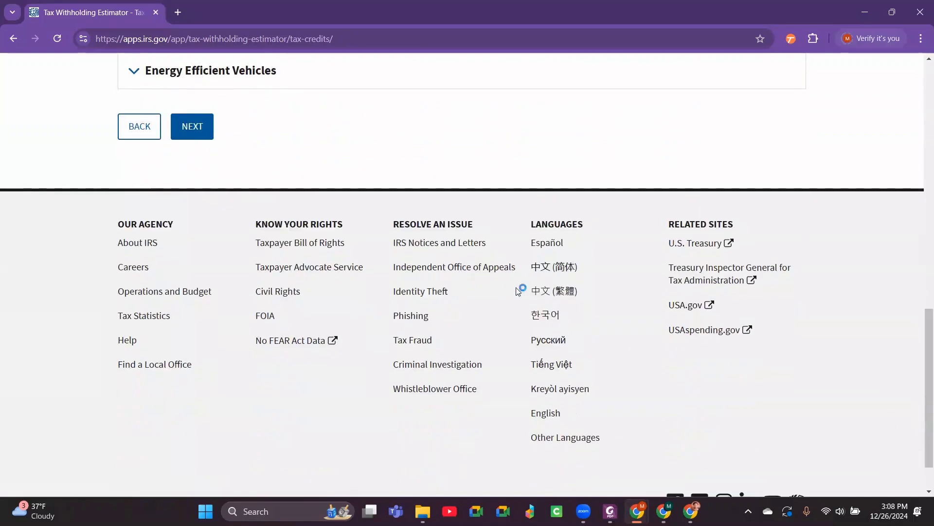
pyautogui.click(195, 130)
# Examine the expected withholding, anticipated tax obligation and projected amount owed in the results
pyautogui.moveTo(931, 168); pyautogui.dragTo(931, 276)
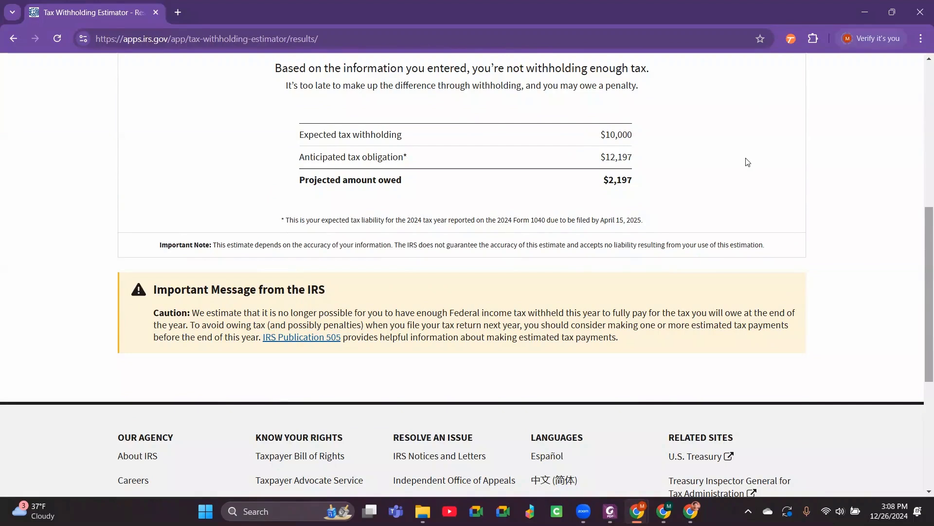
pyautogui.moveTo(607, 179); pyautogui.dragTo(648, 184)
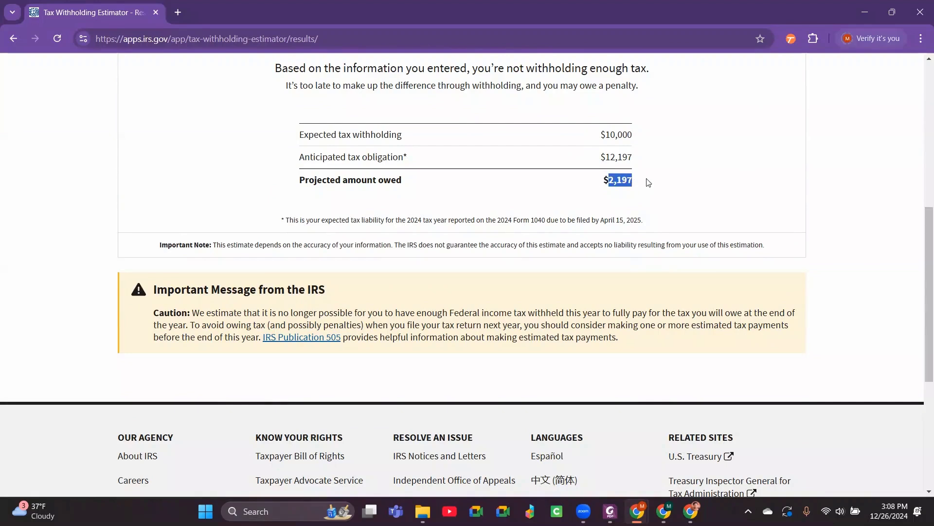
pyautogui.click(665, 198)
# Open the Edit your information recap and examine the income, adjustments, deductions, self-employment tax and total liability
pyautogui.moveTo(930, 262); pyautogui.dragTo(913, 184)
pyautogui.click(260, 176)
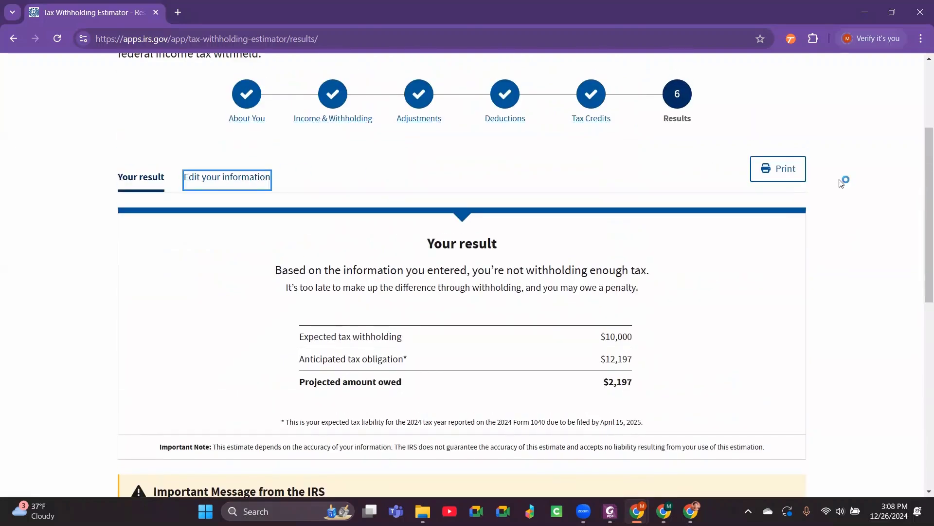
pyautogui.moveTo(929, 193); pyautogui.dragTo(932, 245)
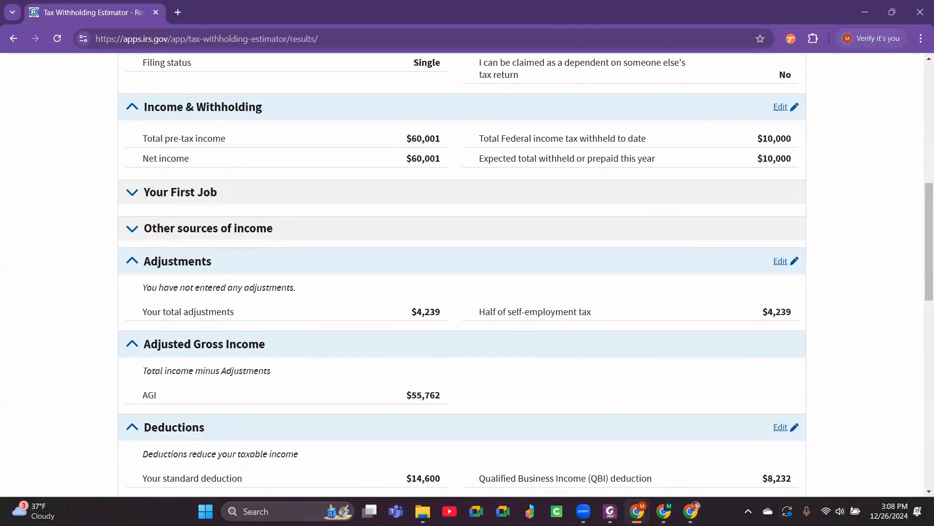
pyautogui.moveTo(927, 271); pyautogui.dragTo(928, 285)
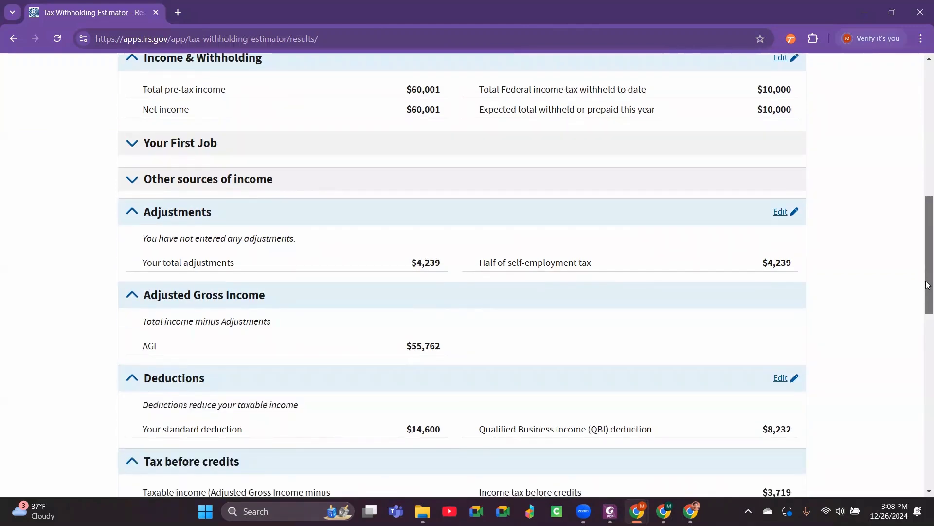
pyautogui.moveTo(928, 285); pyautogui.dragTo(914, 337)
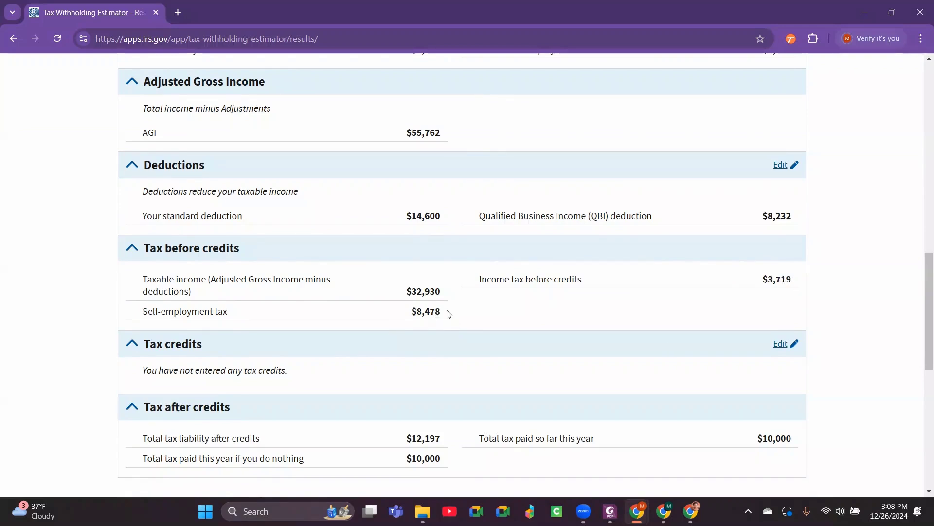
pyautogui.moveTo(928, 305); pyautogui.dragTo(921, 149)
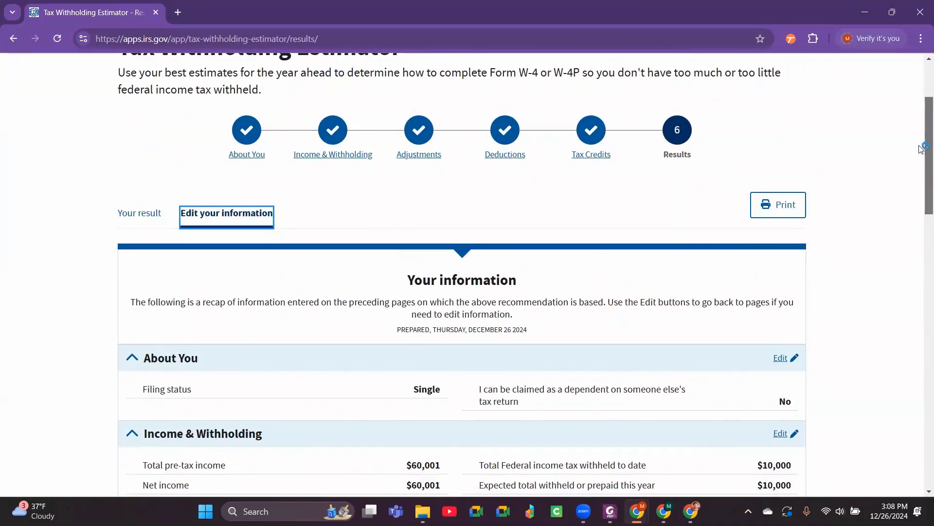
# Review the full Your information recap again, from filing status through Tax after credits
pyautogui.scroll(-4, 921, 148)
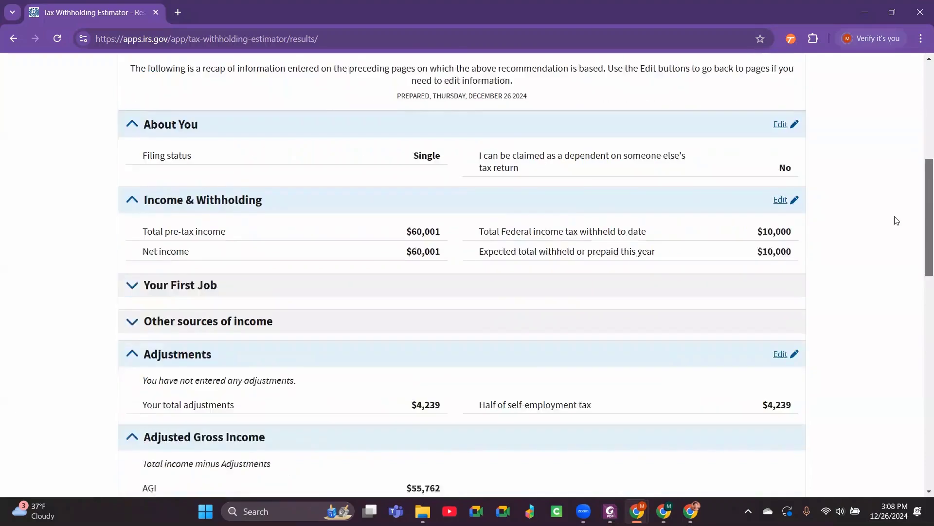
pyautogui.scroll(-9, 897, 220)
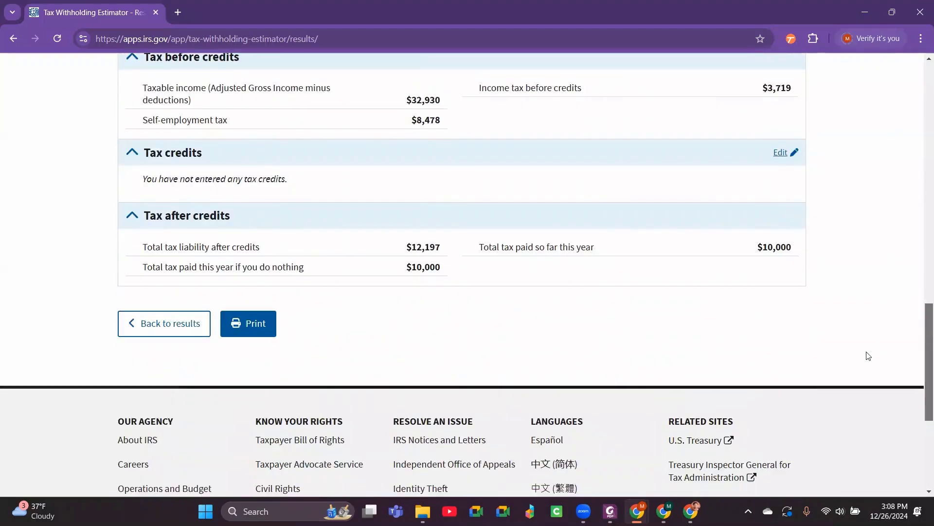
pyautogui.scroll(15, 900, 202)
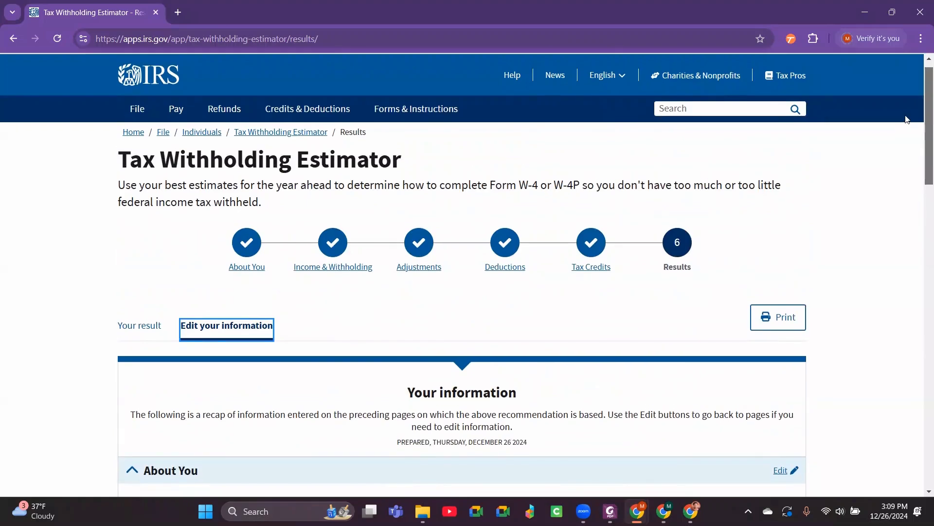
pyautogui.scroll(-5, 901, 165)
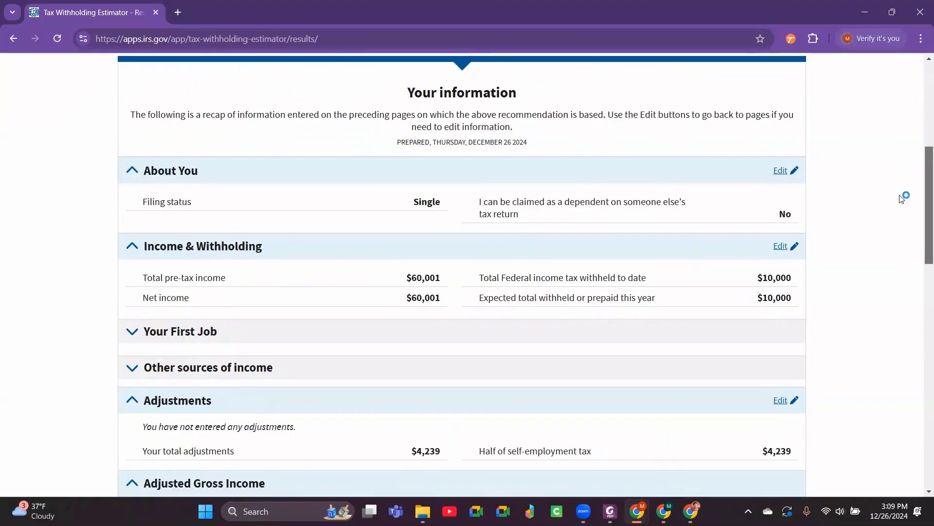
pyautogui.scroll(-8, 877, 363)
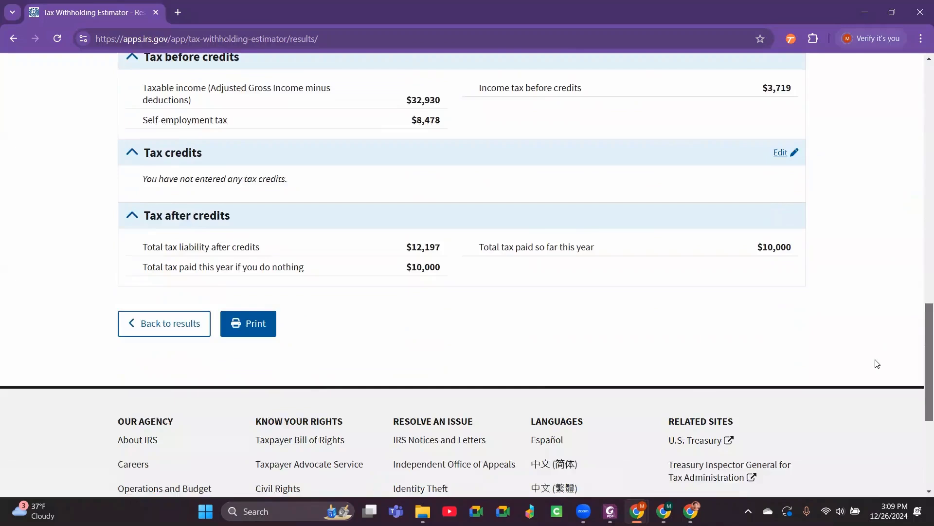
pyautogui.scroll(-1, 877, 363)
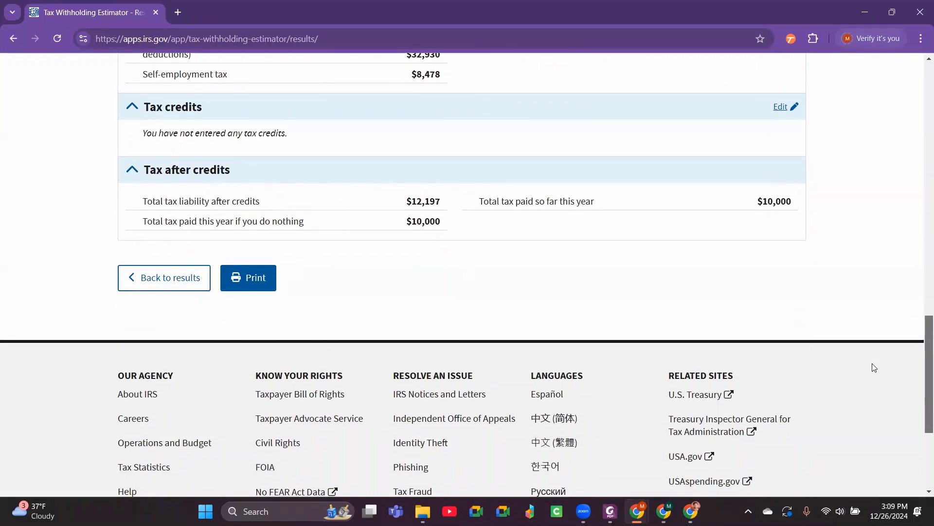
pyautogui.scroll(15, 875, 368)
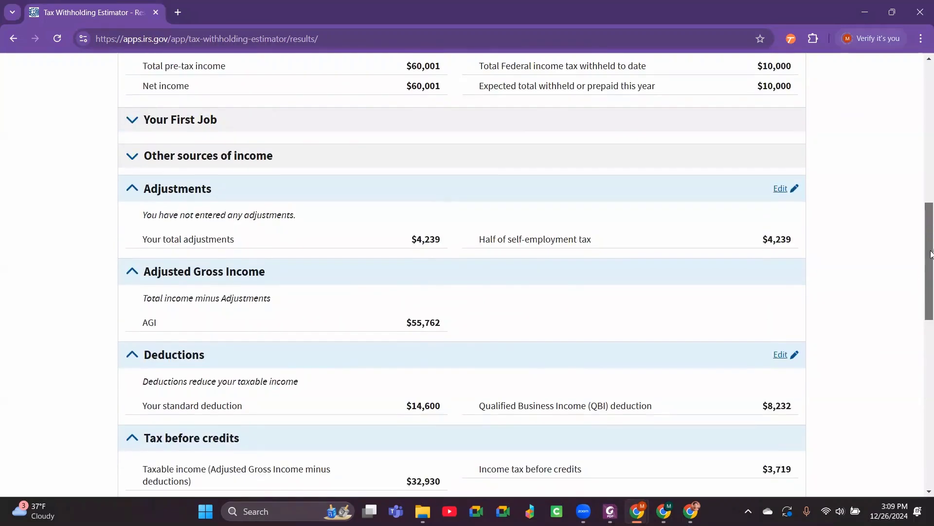
pyautogui.scroll(3, 462, 272)
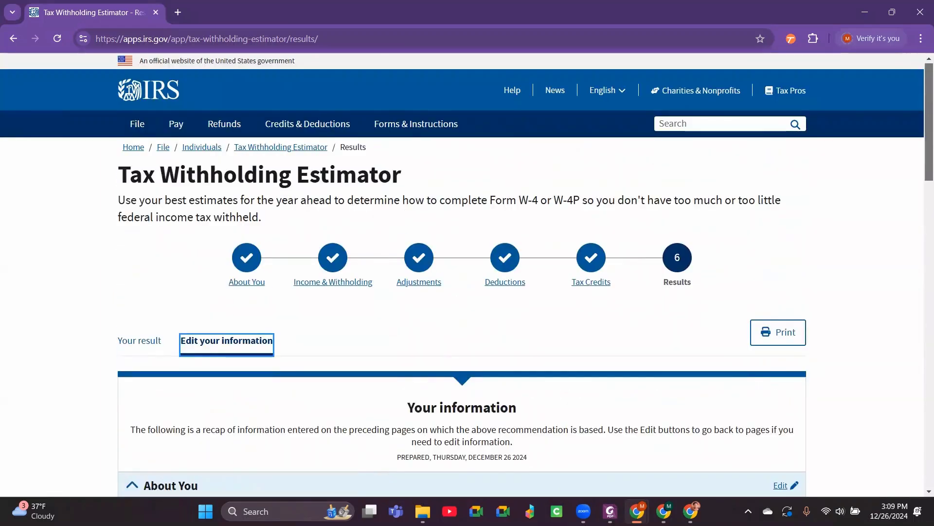
pyautogui.scroll(-5, 923, 180)
pyautogui.scroll(-10, 923, 180)
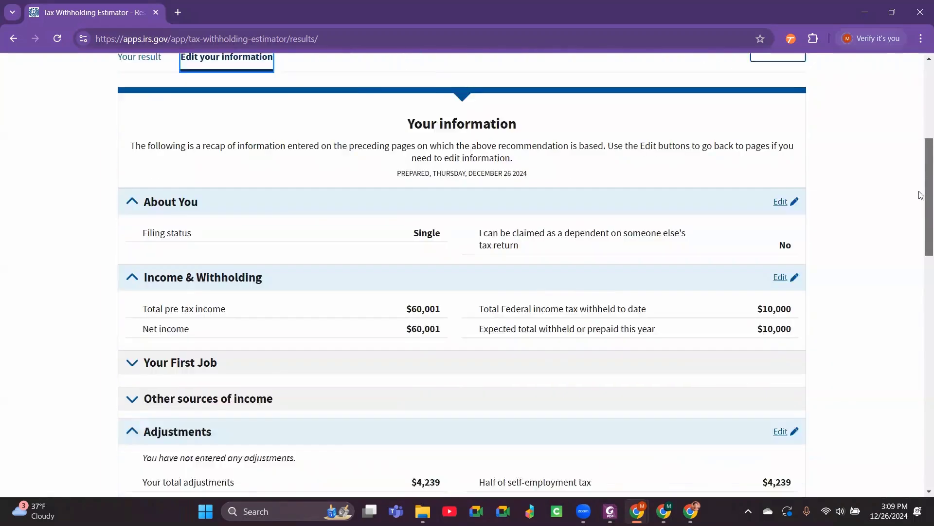